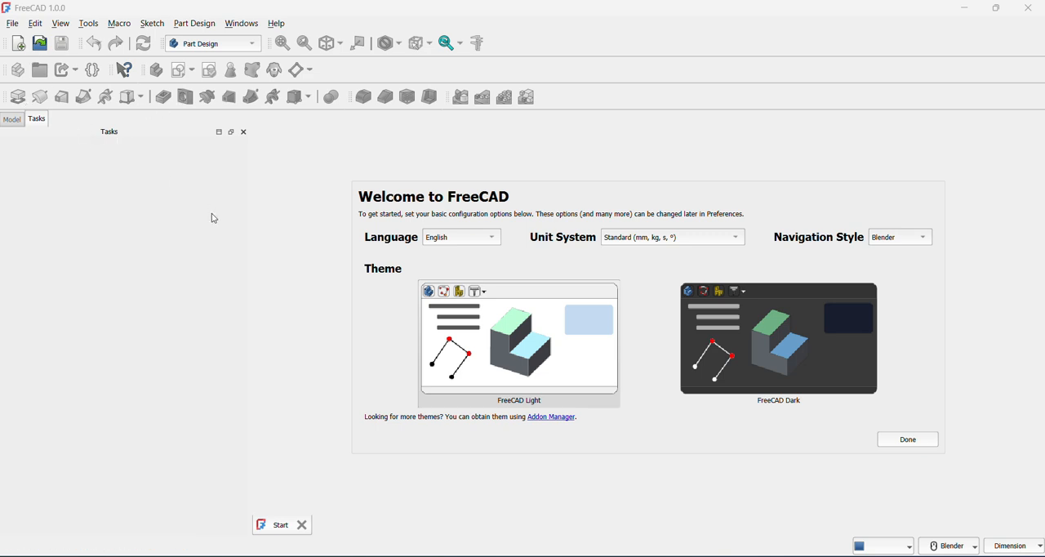
# Create a new document and start a sketch on the XZ plane of a new body
pyautogui.click(18, 43)
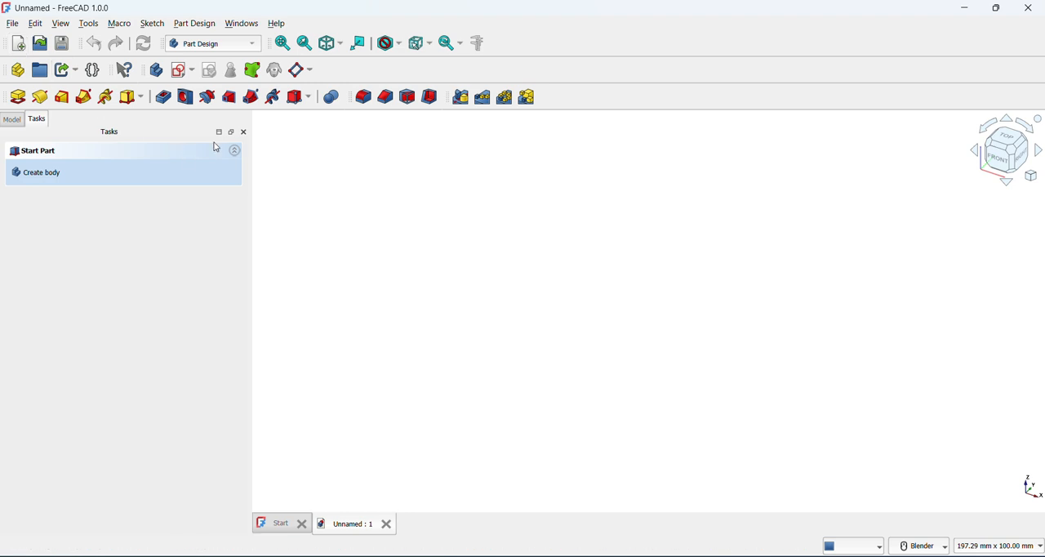
pyautogui.click(192, 72)
pyautogui.click(206, 88)
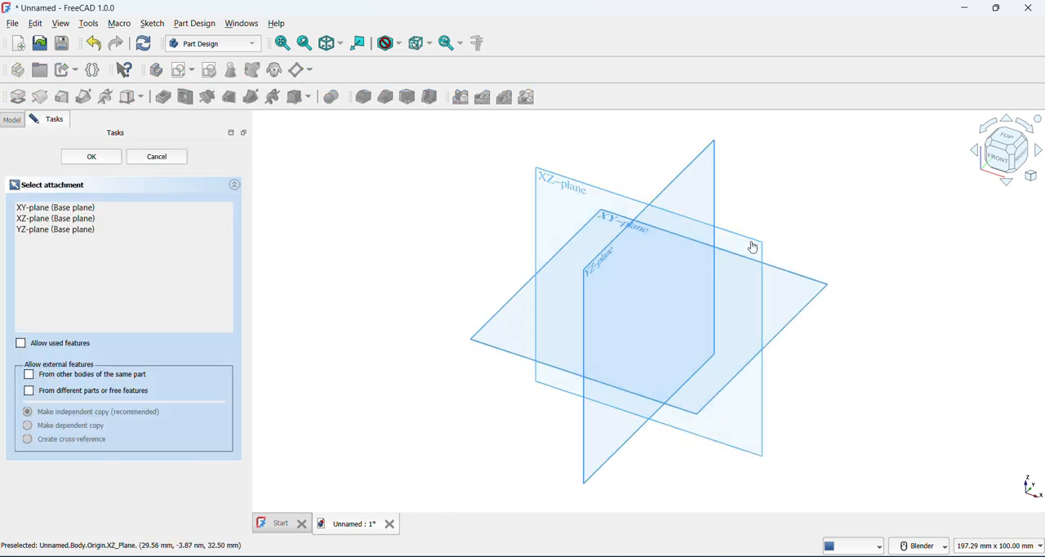
pyautogui.click(750, 241)
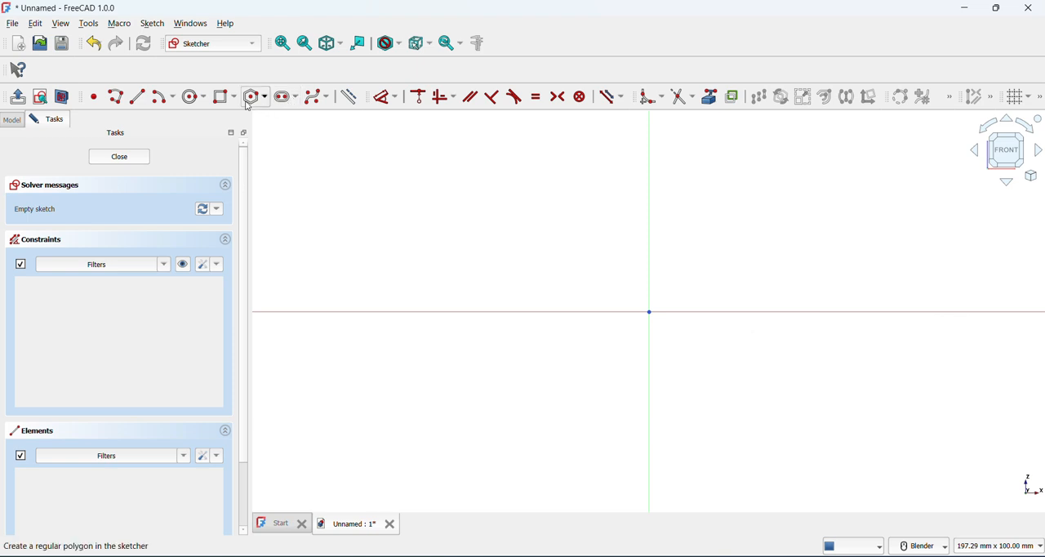
# Draw two concentric circles centred on the origin with diameters of 45 mm and 50 mm, and finish the sketch
pyautogui.click(194, 97)
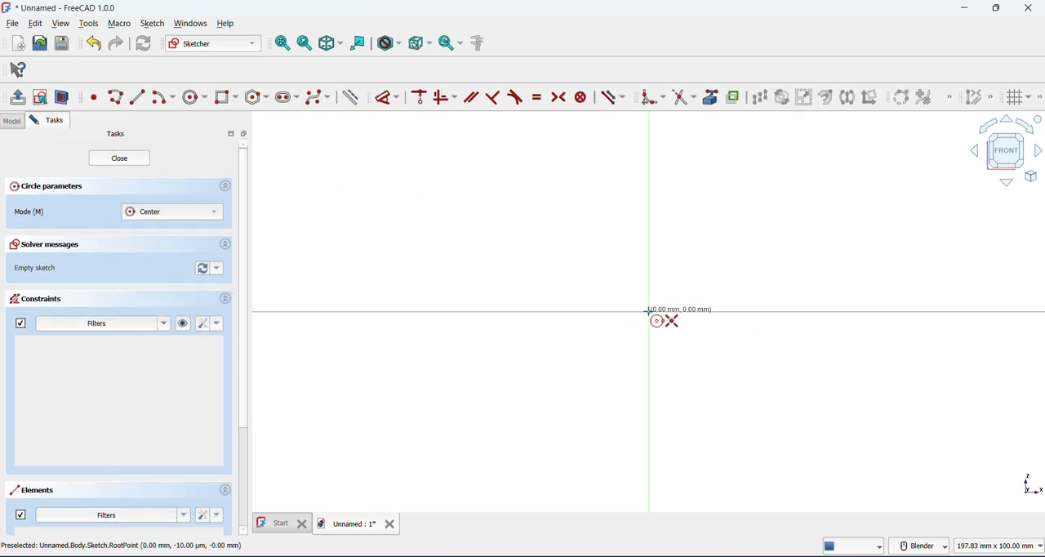
pyautogui.click(649, 311)
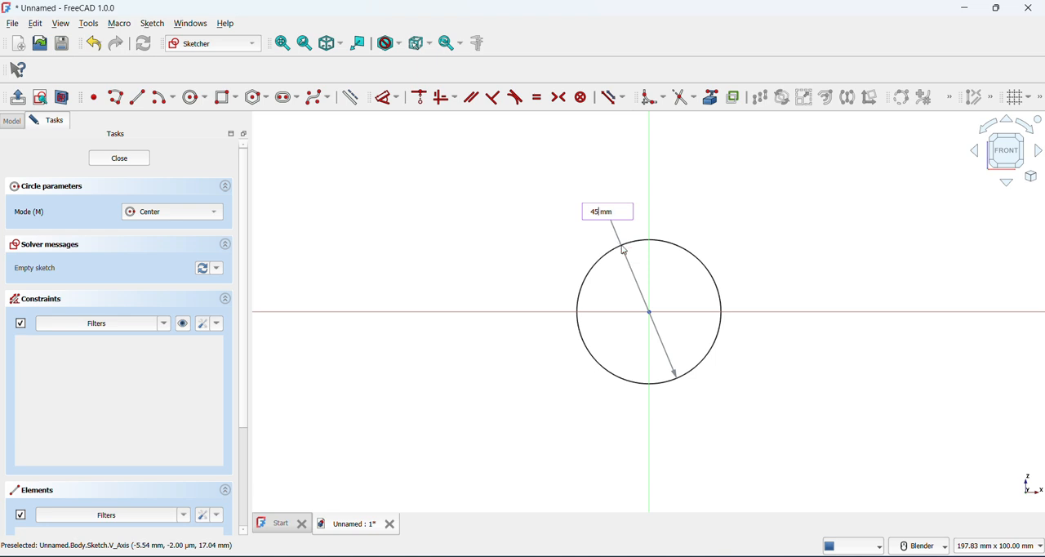
pyautogui.write('45')
pyautogui.press('Return')
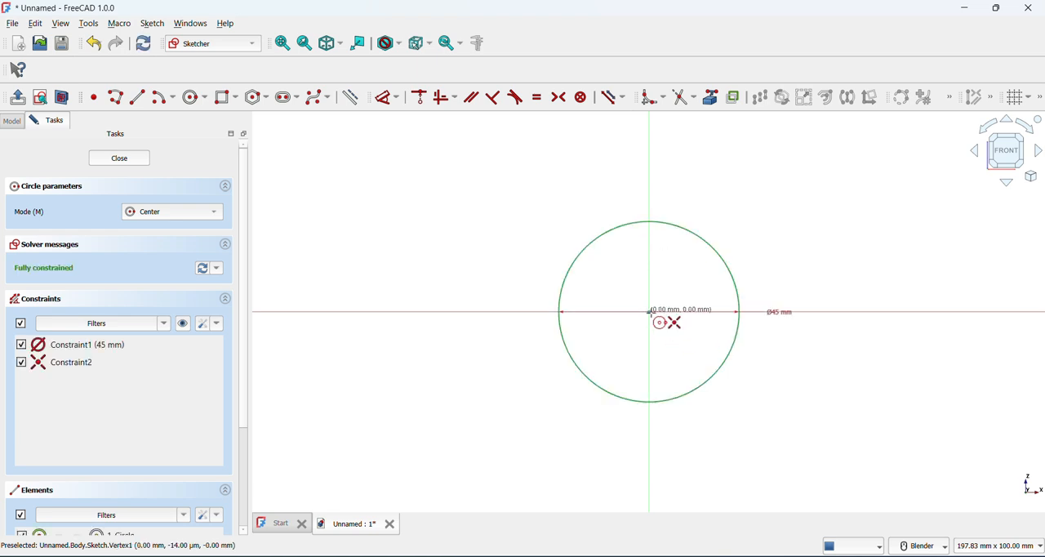
pyautogui.click(649, 311)
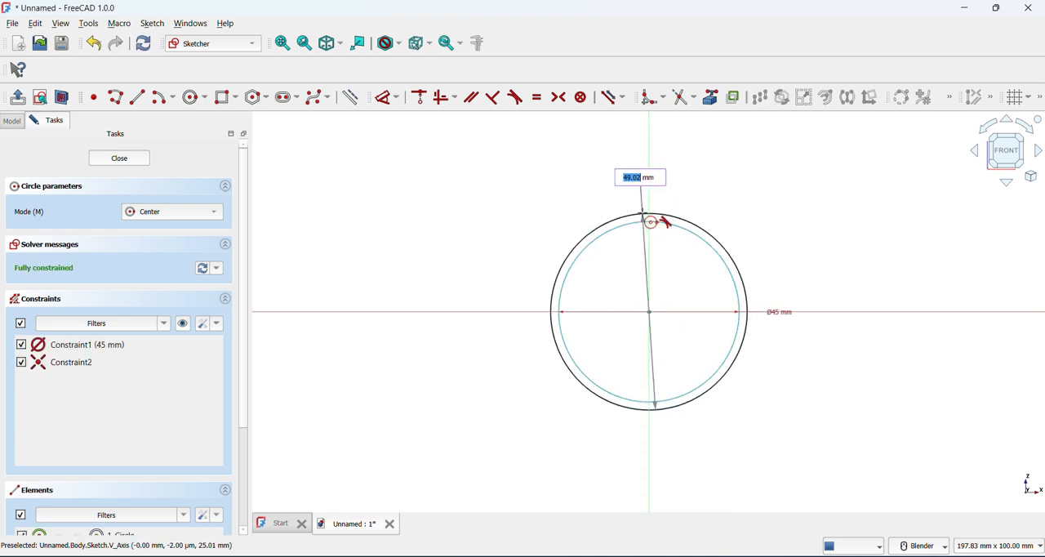
pyautogui.write('50')
pyautogui.press('Return')
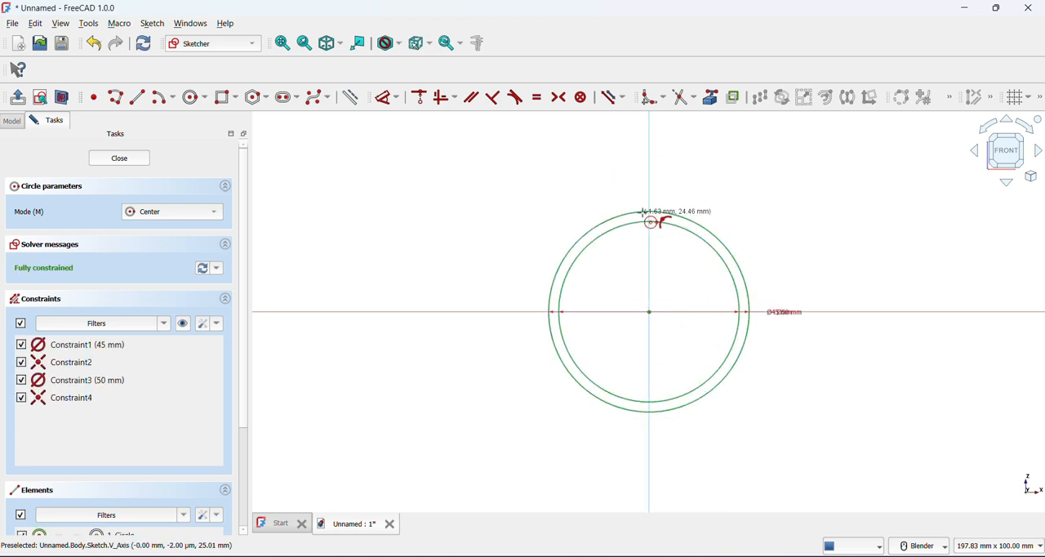
pyautogui.click(17, 96)
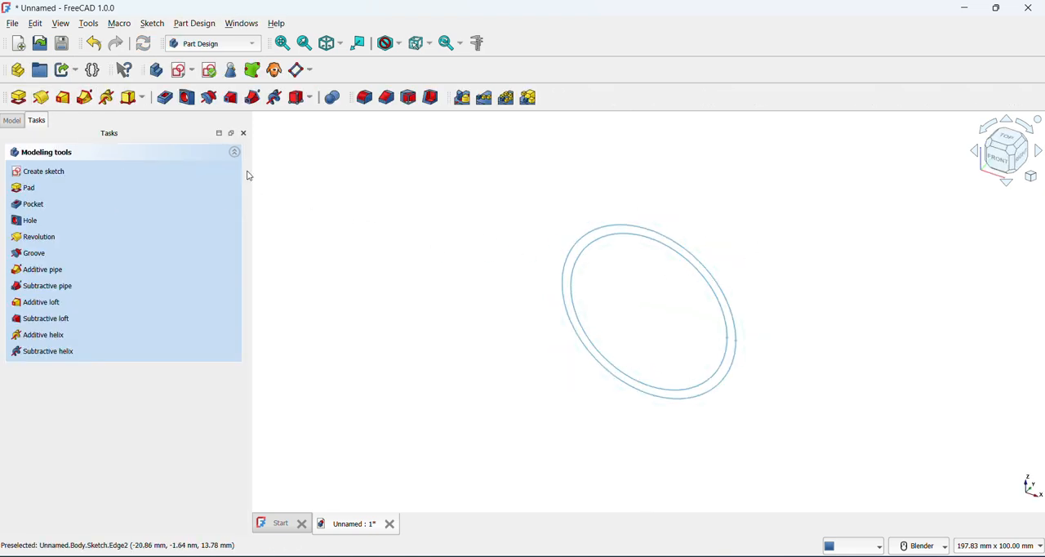
# Pad the ring sketch to a length of 100 mm, symmetric to the sketch plane
pyautogui.click(18, 96)
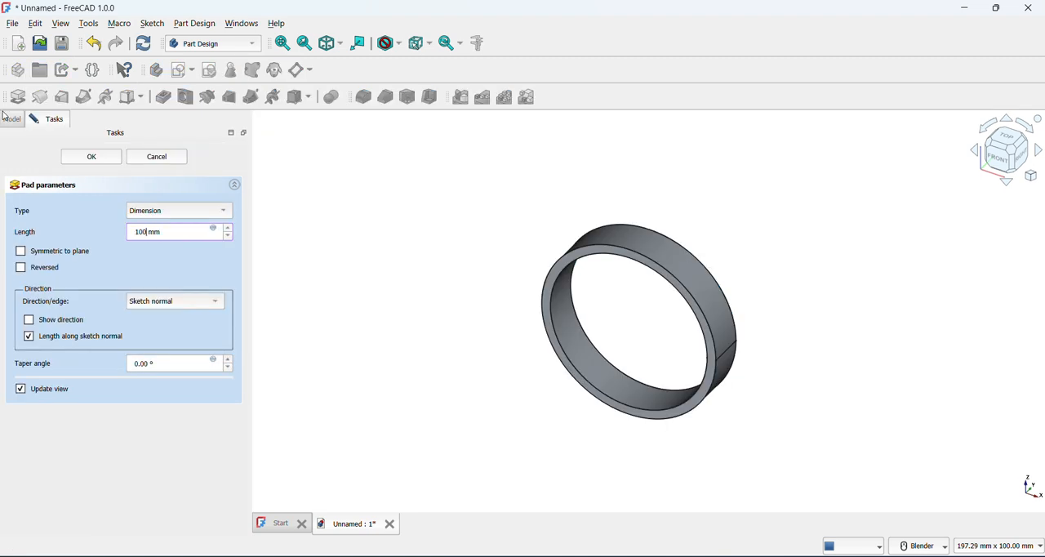
pyautogui.click(50, 255)
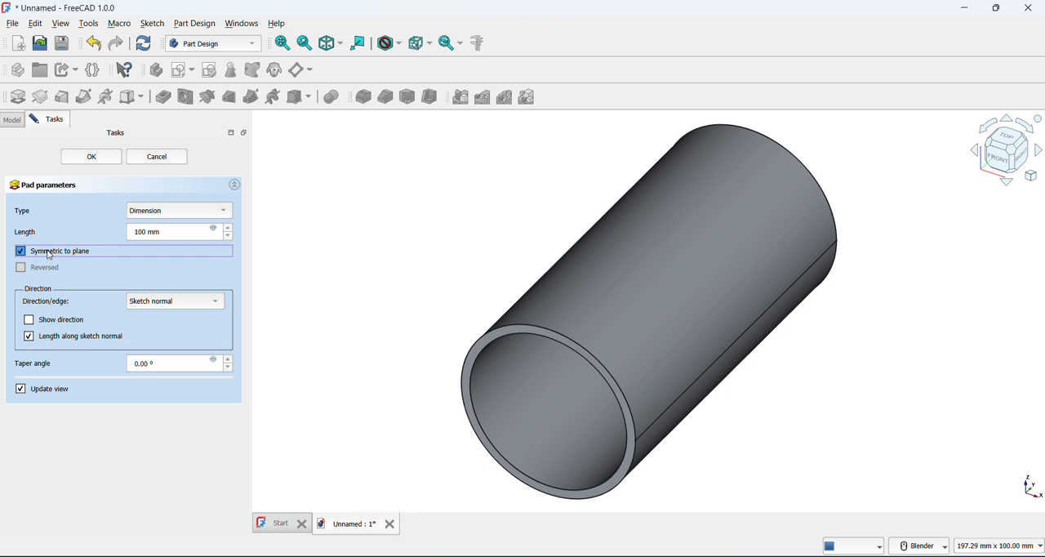
pyautogui.click(95, 160)
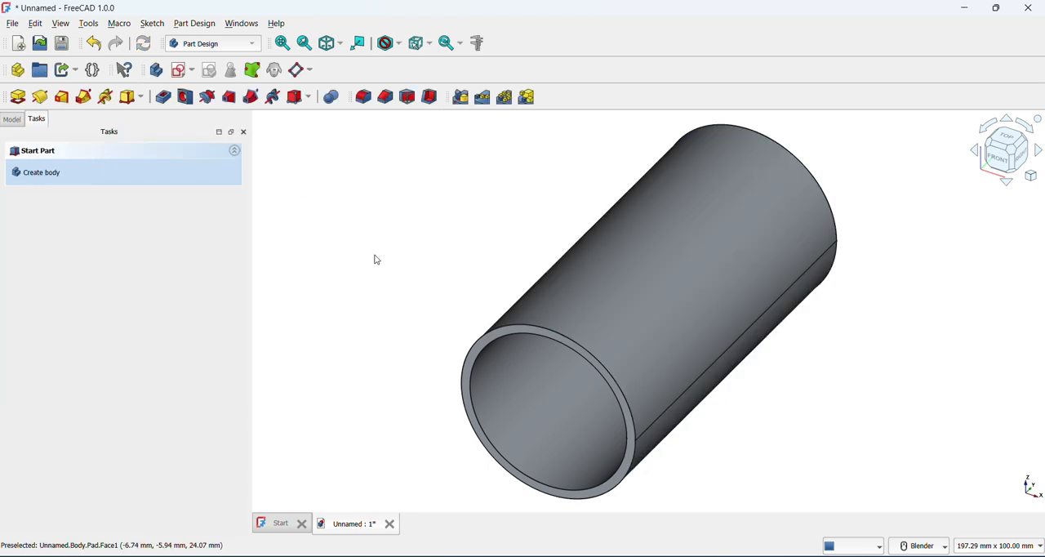
# On the tube's front end face, sketch two concentric circles of 45 mm and 55 mm diameter centred on the origin
pyautogui.scroll(4, 523, 351)
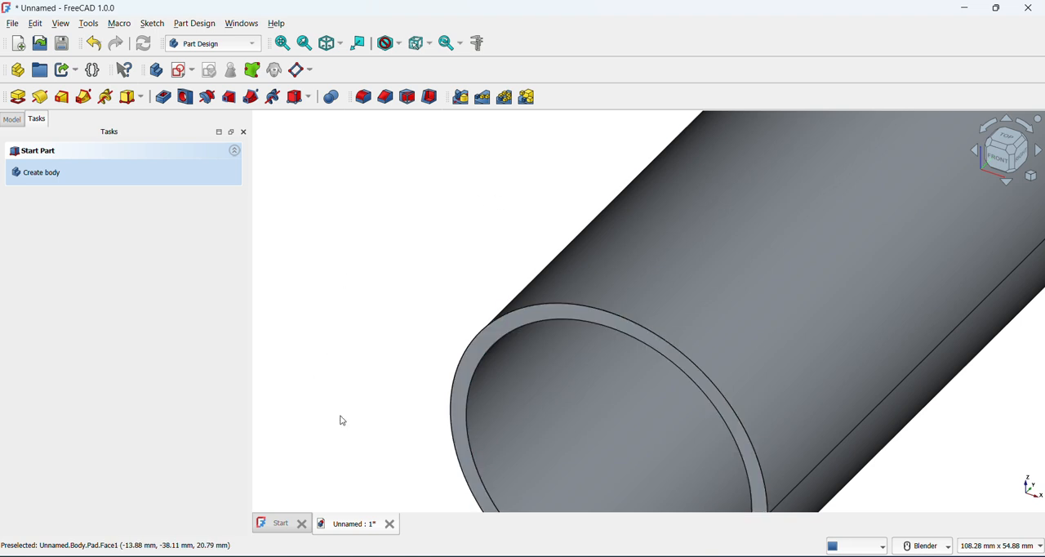
pyautogui.click(468, 360)
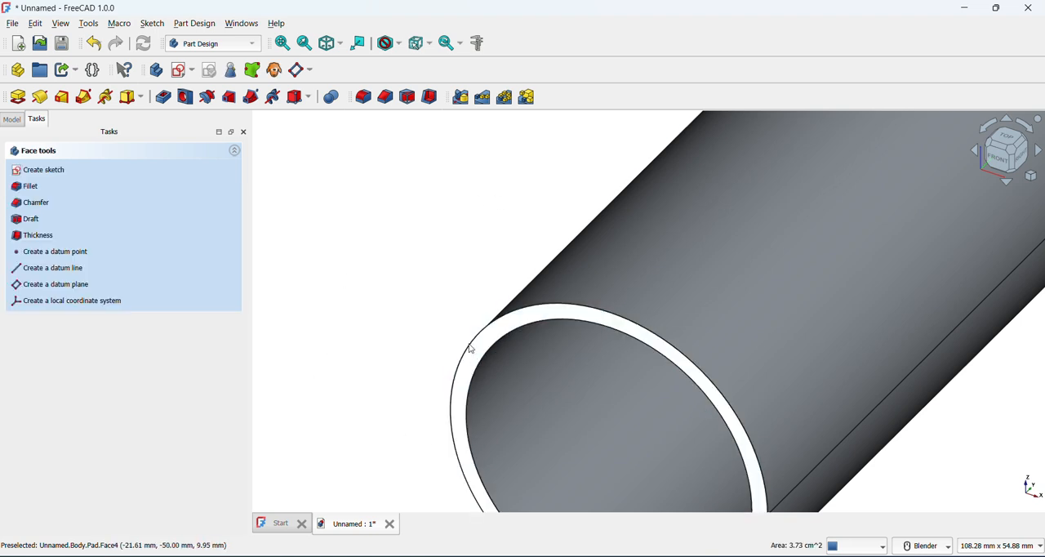
pyautogui.click(180, 73)
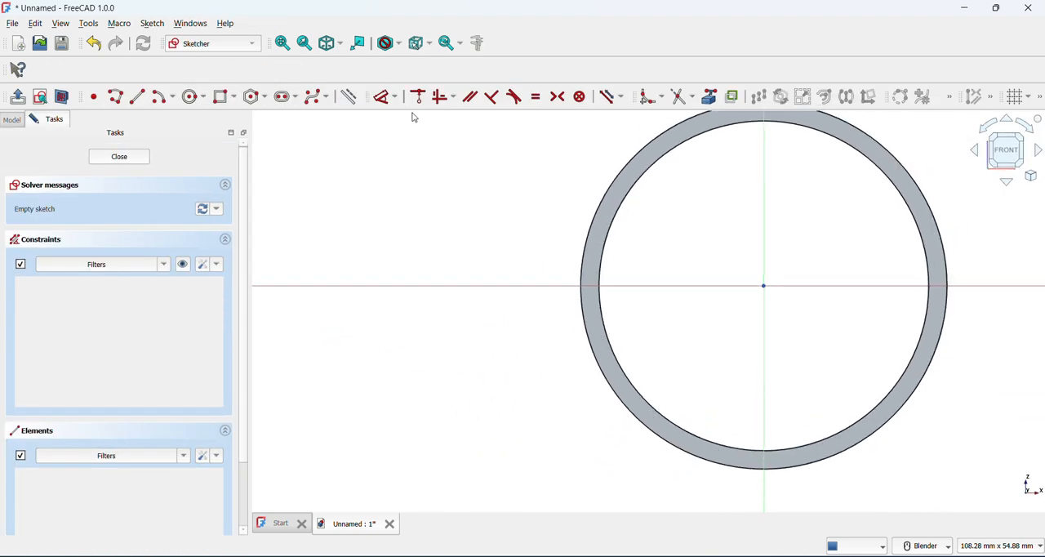
pyautogui.click(193, 96)
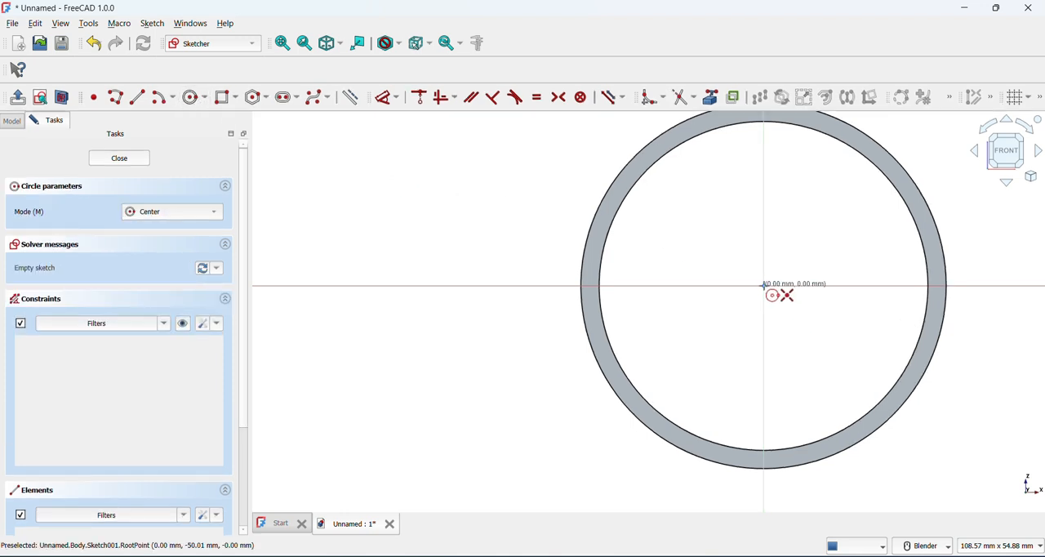
pyautogui.click(764, 285)
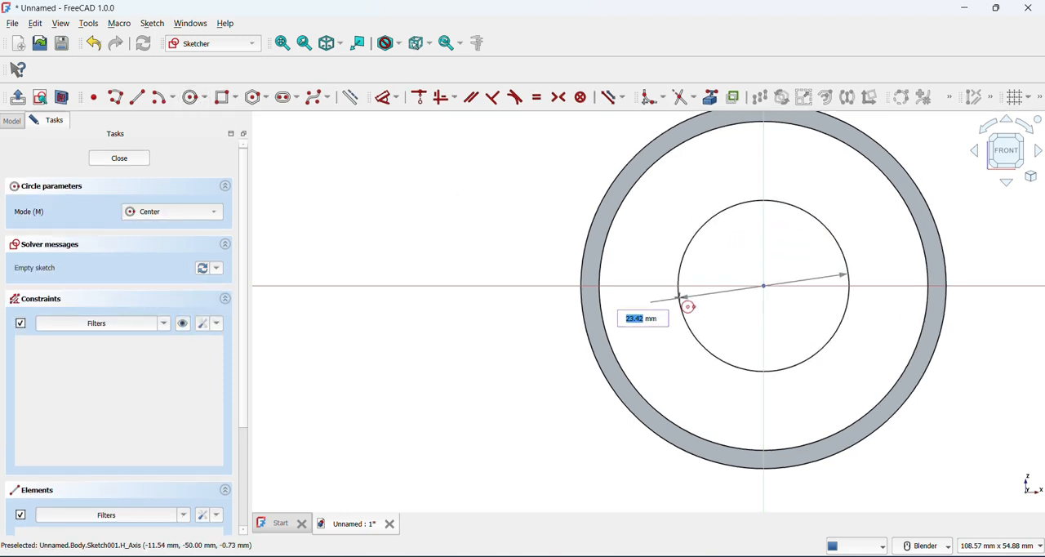
pyautogui.write('45')
pyautogui.press('Return')
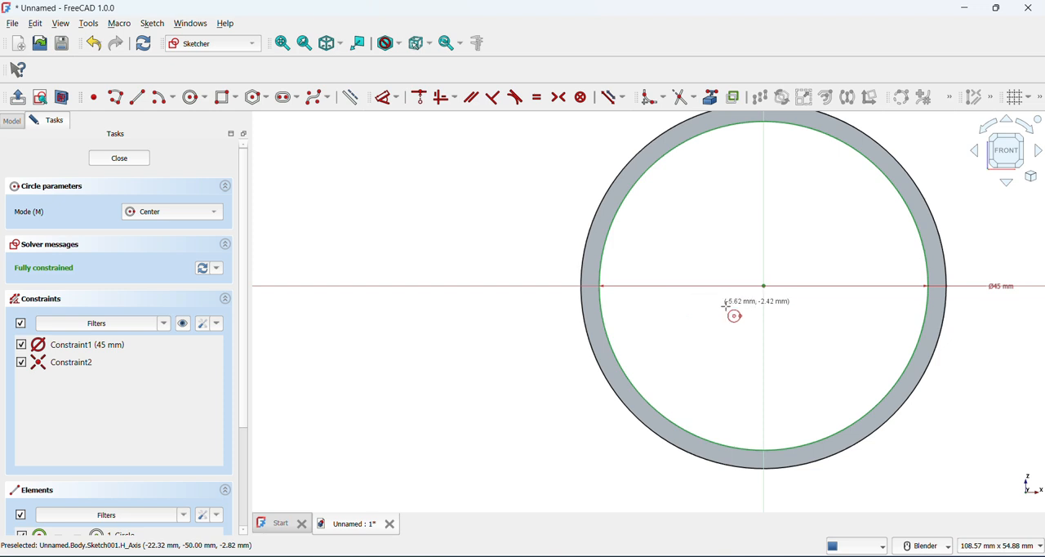
pyautogui.click(763, 285)
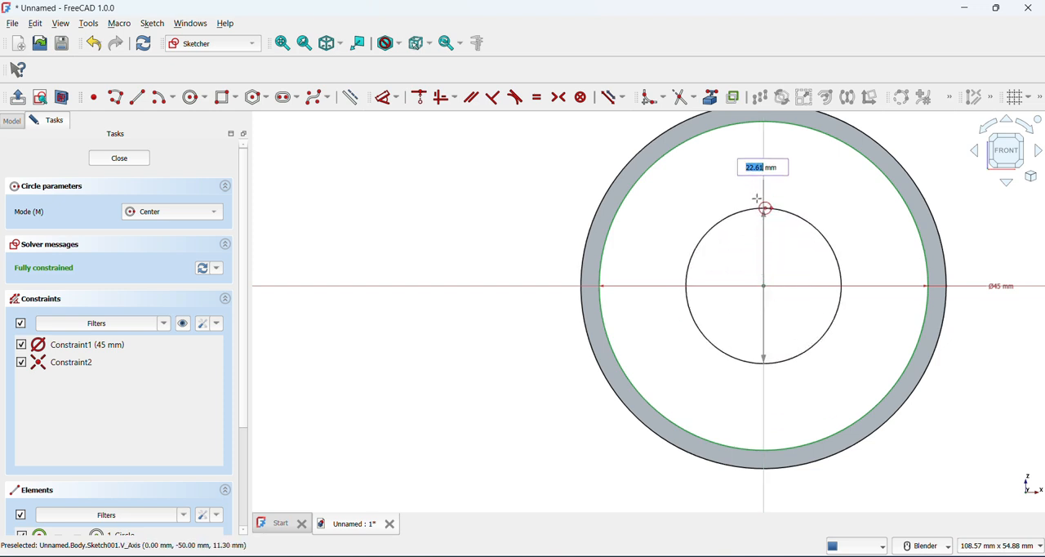
pyautogui.write('55')
pyautogui.press('Return')
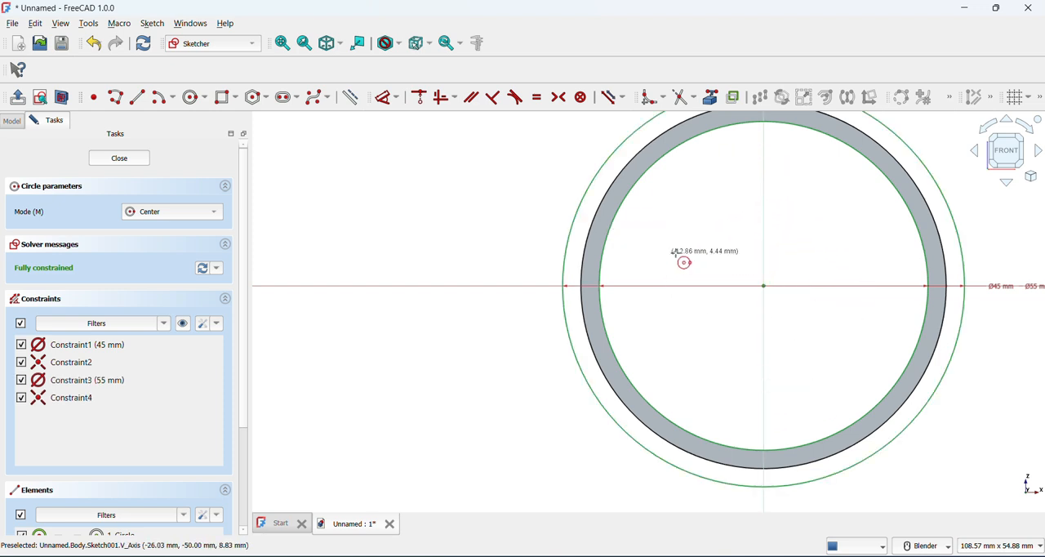
pyautogui.click(18, 97)
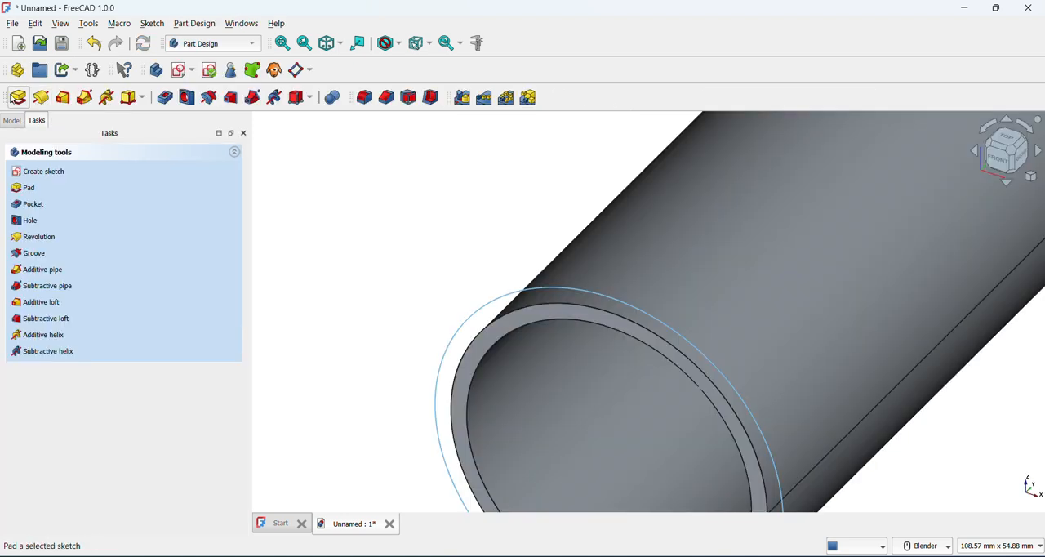
# Pad the front ring sketch 10 mm in the reversed direction to form a collar around the tube's front end
pyautogui.click(13, 97)
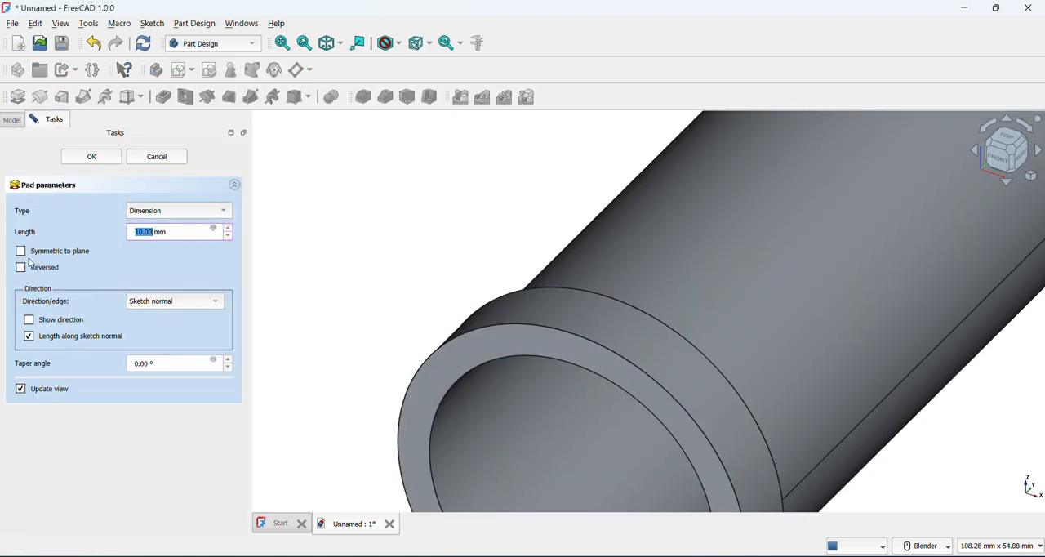
pyautogui.click(28, 267)
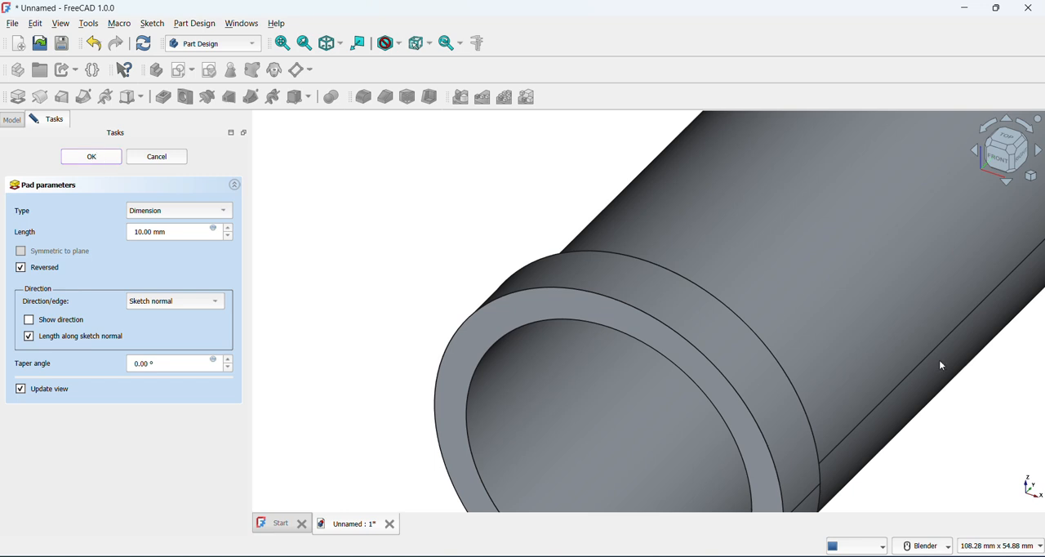
# Start a new sketch on the tube's rear end face
pyautogui.scroll(-4, 936, 333)
pyautogui.moveTo(775, 224); pyautogui.dragTo(590, 333, button='middle')
pyautogui.scroll(2, 770, 273)
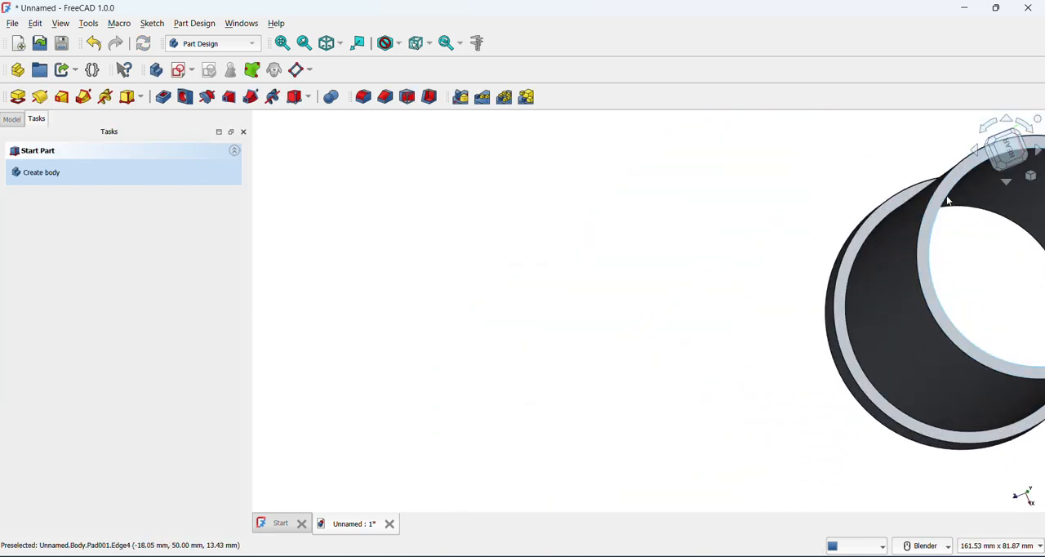
pyautogui.scroll(2, 944, 197)
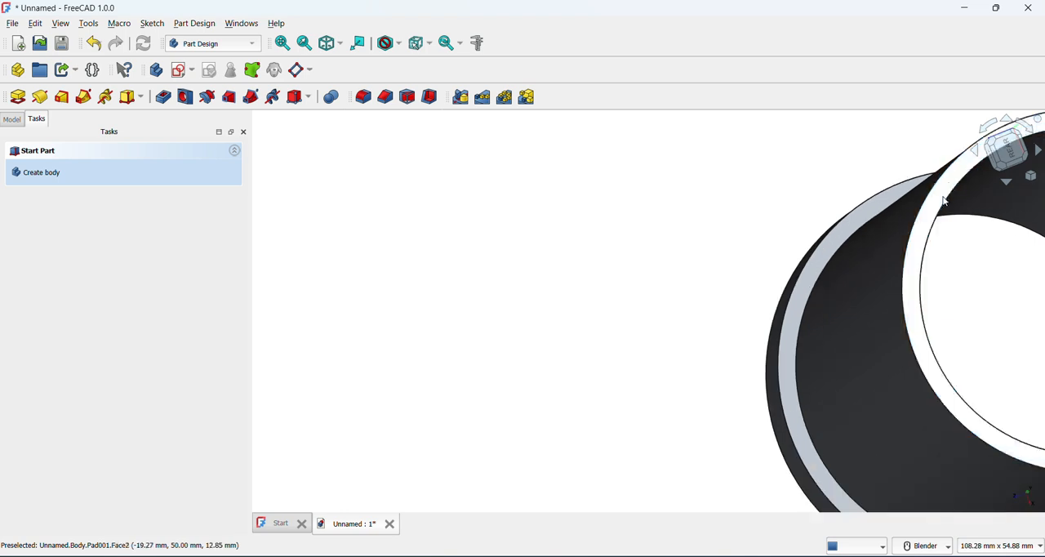
pyautogui.click(939, 202)
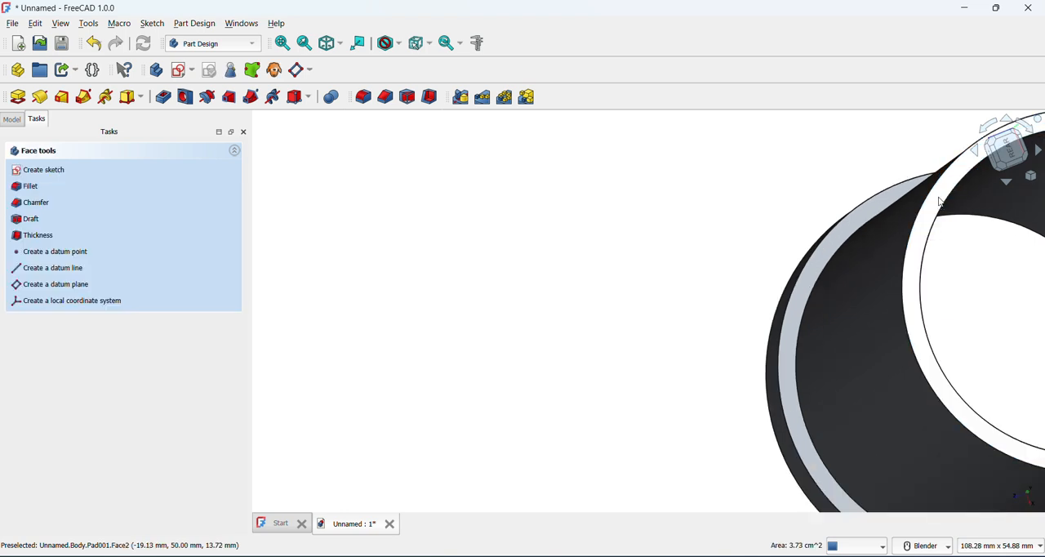
pyautogui.click(180, 71)
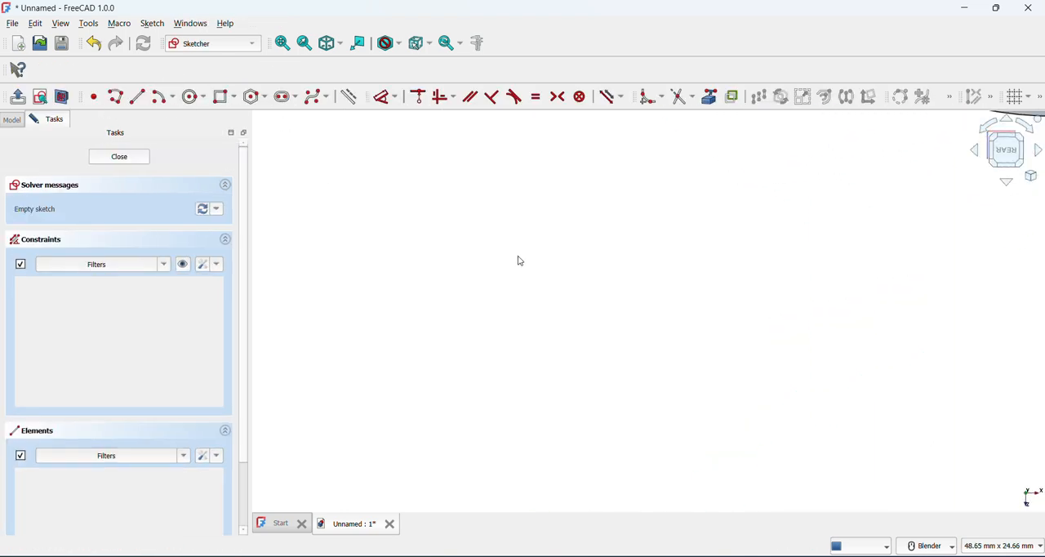
# Draw concentric circles of 45 mm and 55 mm diameter centred on the origin of the rear face sketch, and finish the sketch
pyautogui.click(193, 96)
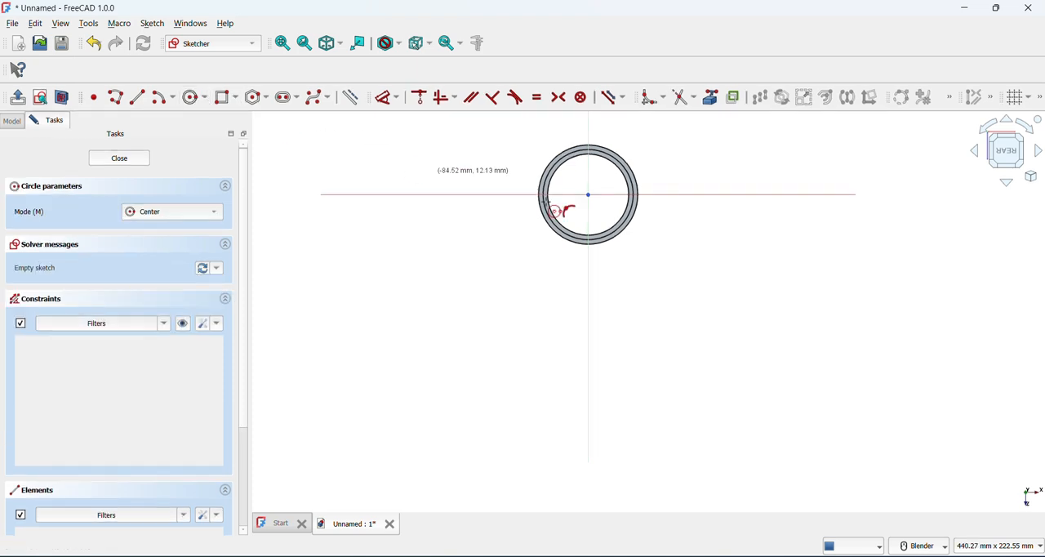
pyautogui.click(588, 194)
pyautogui.write('45')
pyautogui.press('Return')
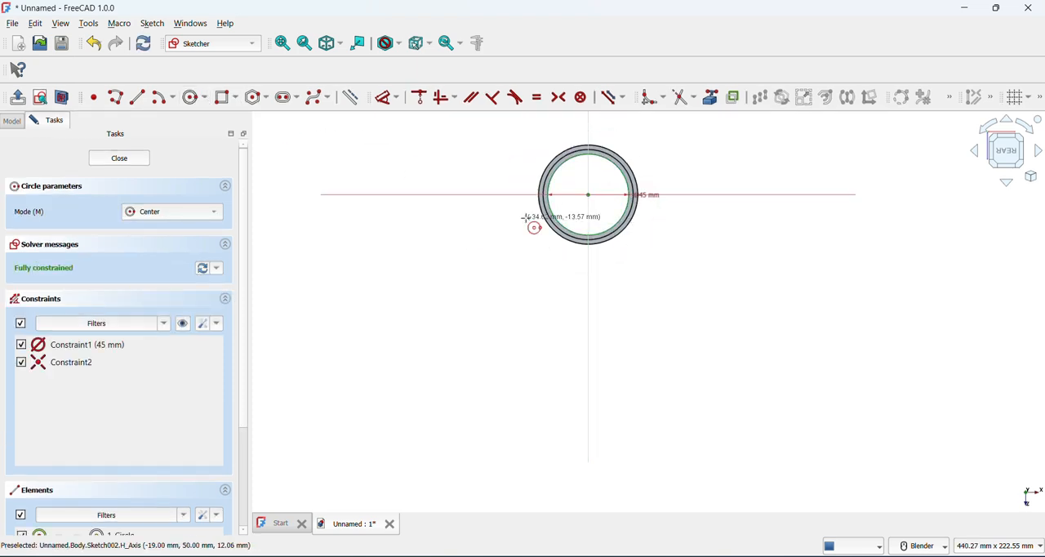
pyautogui.click(588, 194)
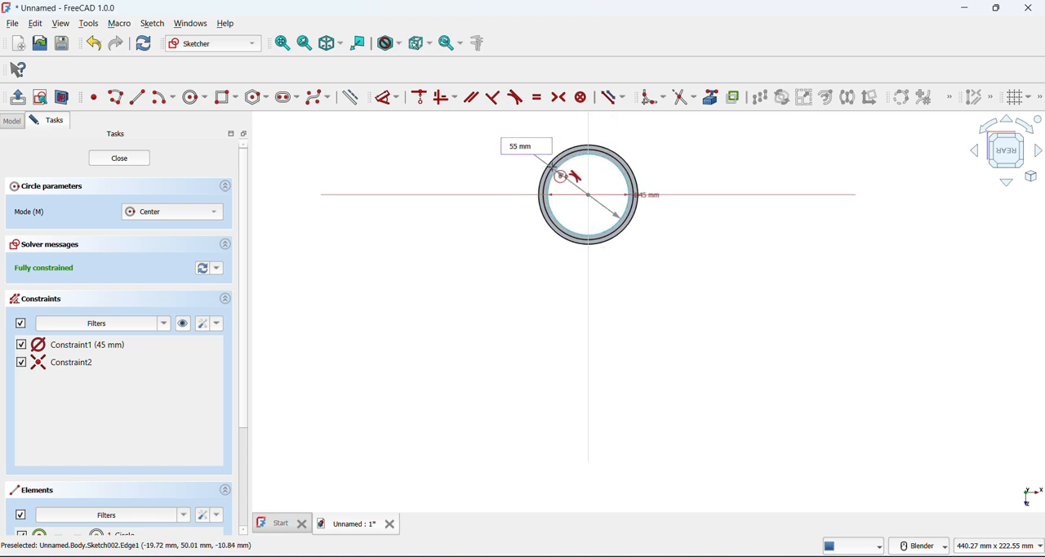
pyautogui.write('55')
pyautogui.press('Return')
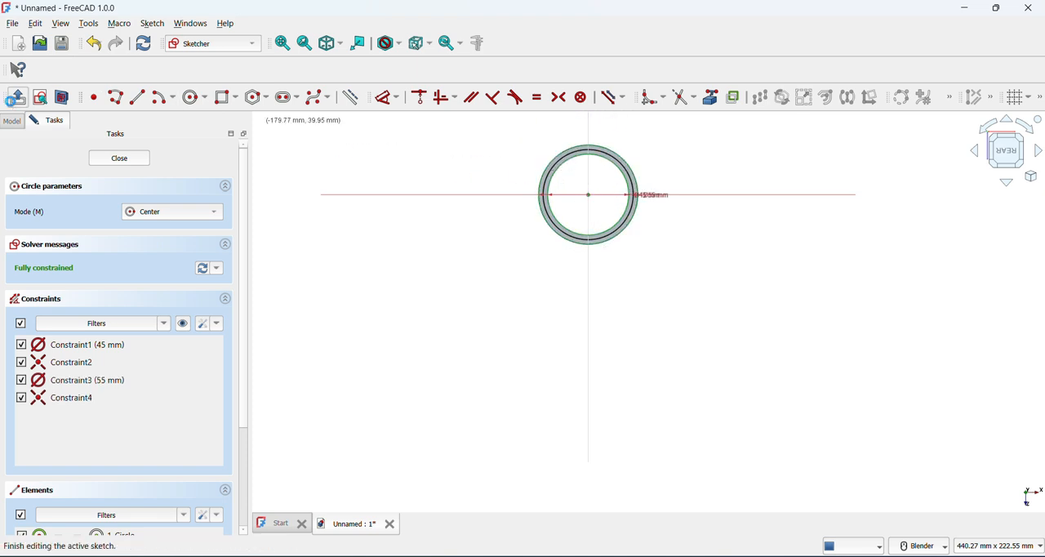
pyautogui.click(15, 98)
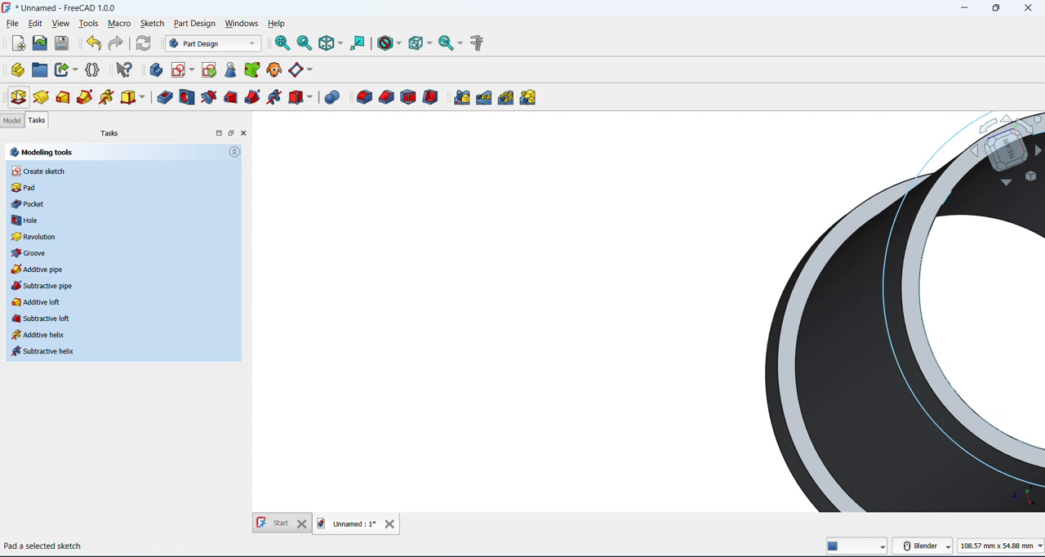
# Pad the rear ring sketch 10 mm in the reversed direction to form a matching collar at the tube's rear end
pyautogui.click(17, 98)
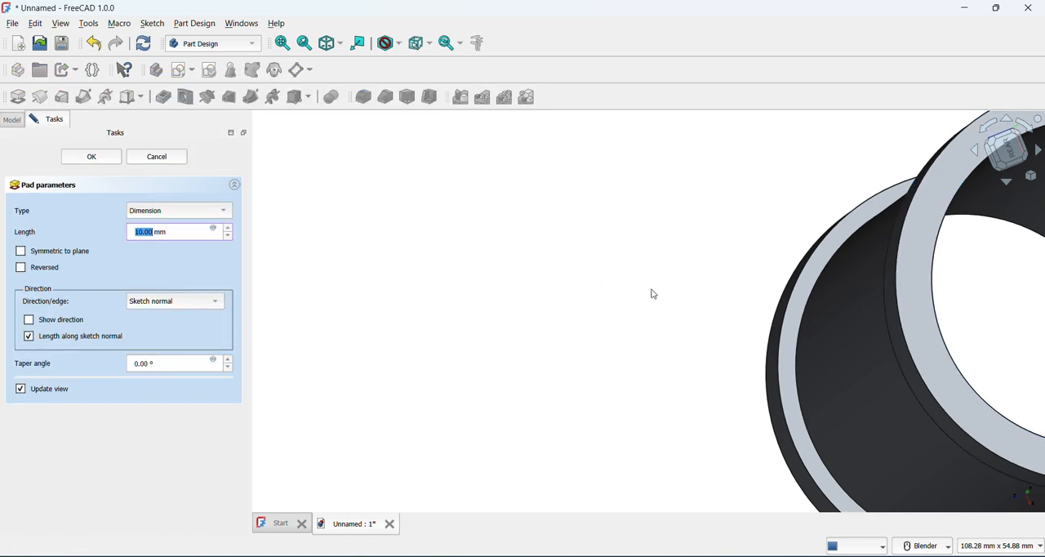
pyautogui.click(52, 271)
pyautogui.scroll(-3, 546, 268)
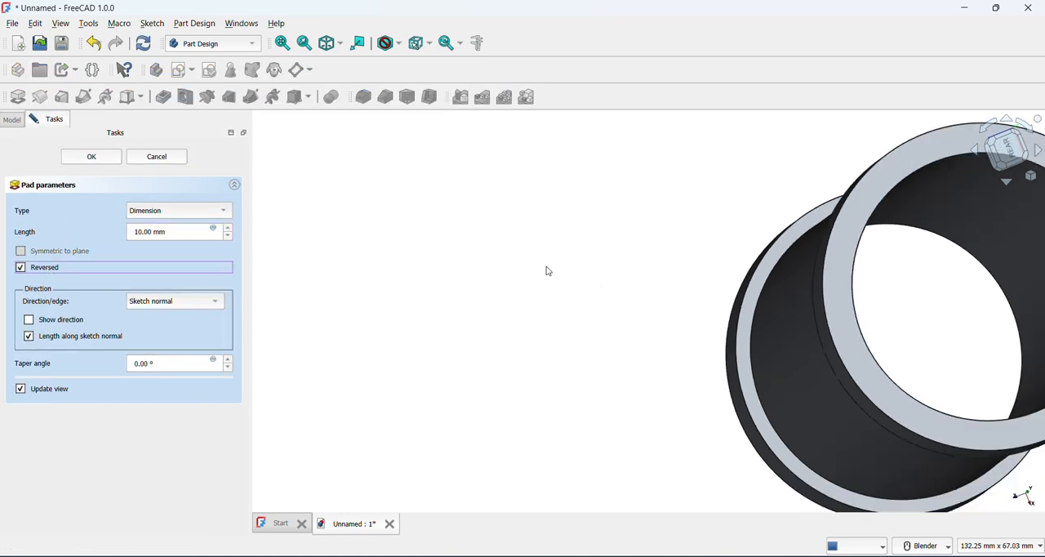
pyautogui.moveTo(472, 231); pyautogui.dragTo(555, 247, button='middle')
pyautogui.scroll(2, 563, 248)
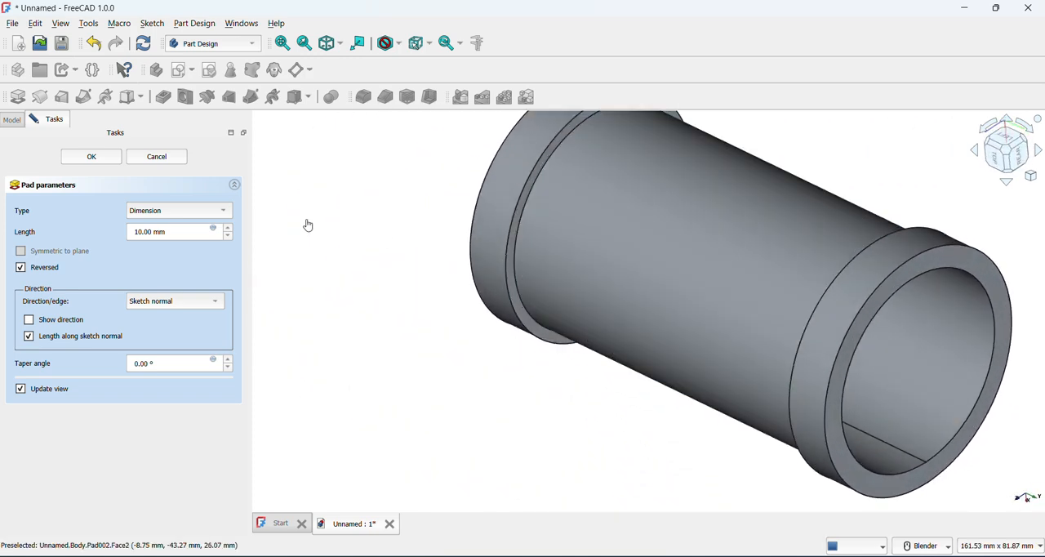
# Start a new sketch on the XY plane and hide the existing pipe body, Pad002
pyautogui.click(180, 71)
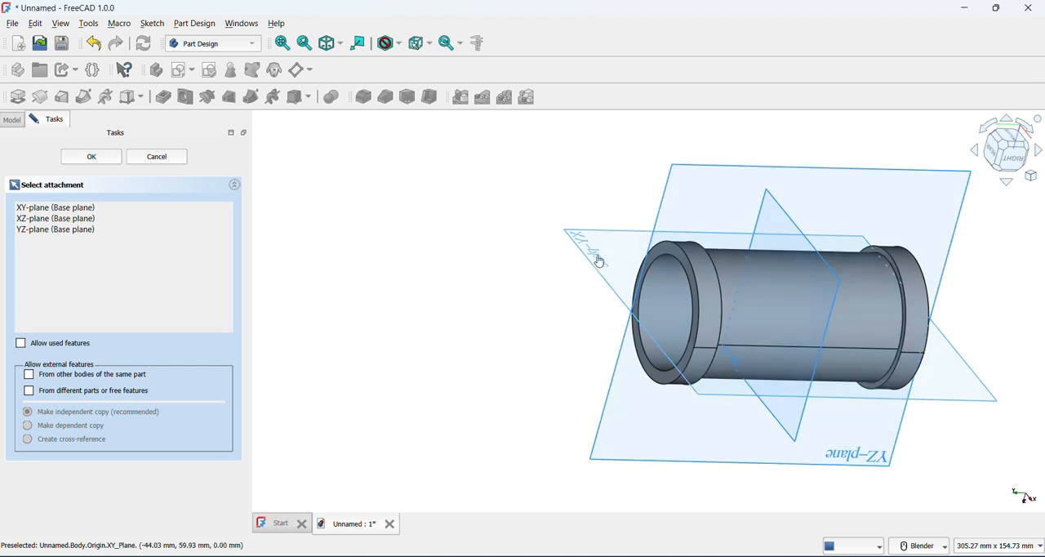
pyautogui.click(598, 260)
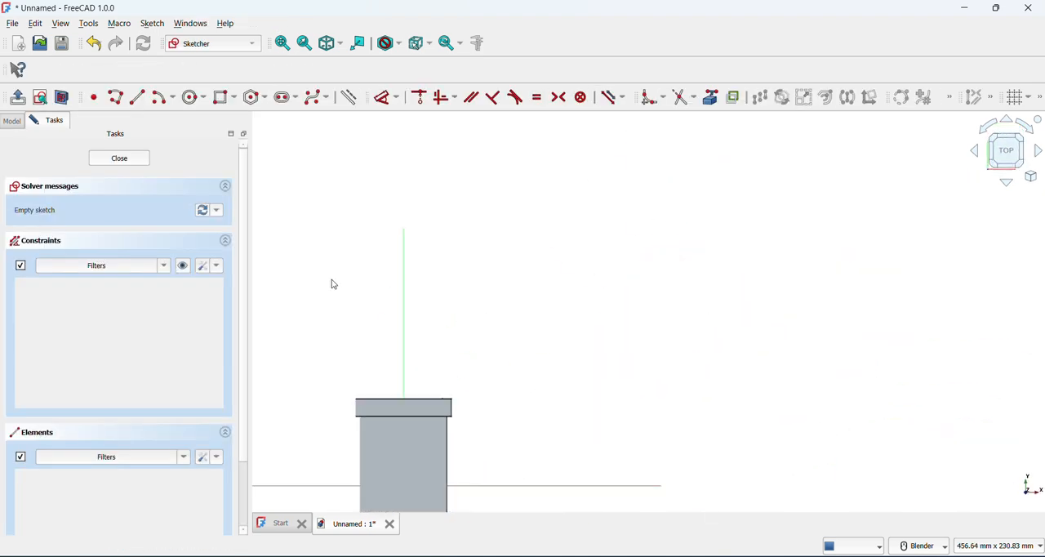
pyautogui.click(12, 121)
pyautogui.click(49, 206)
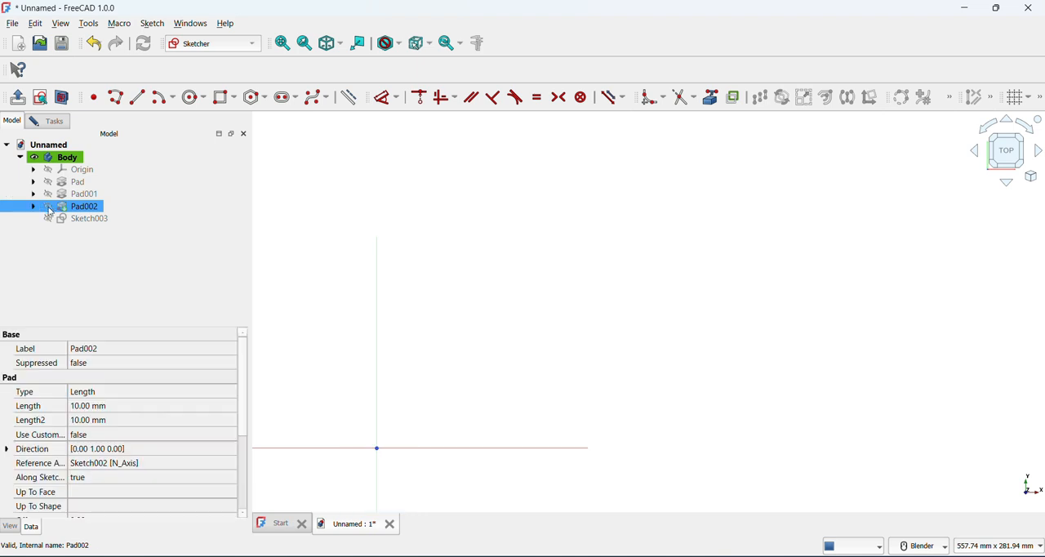
pyautogui.scroll(-5, 296, 316)
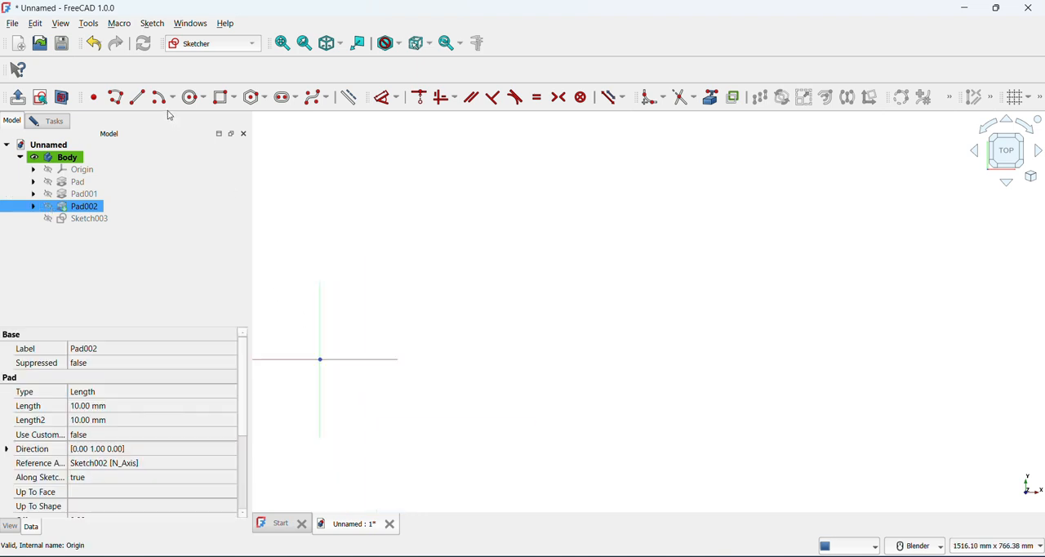
# Draw concentric circles of 45 mm and 50 mm diameter centred on the origin, and finish the sketch
pyautogui.click(193, 97)
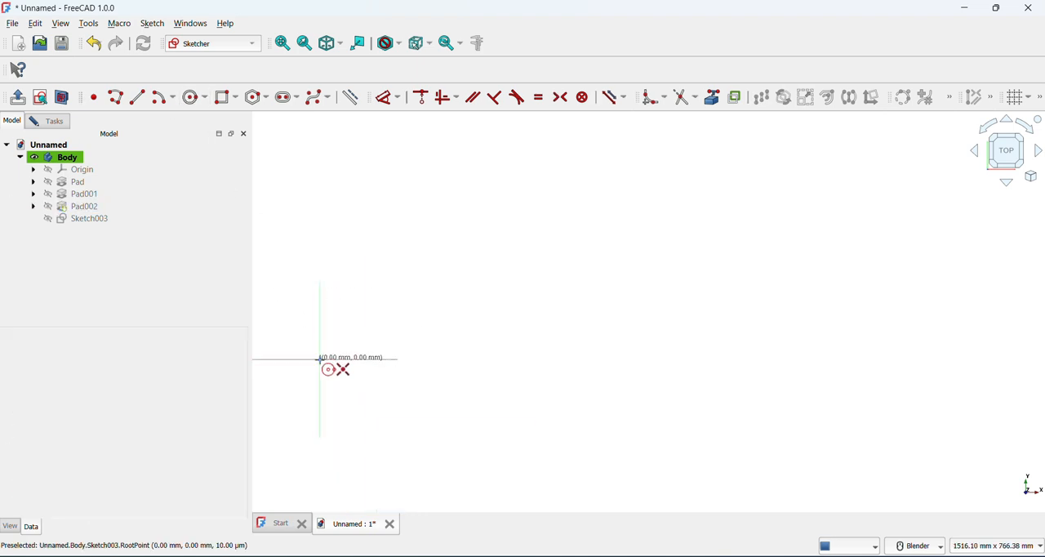
pyautogui.click(319, 358)
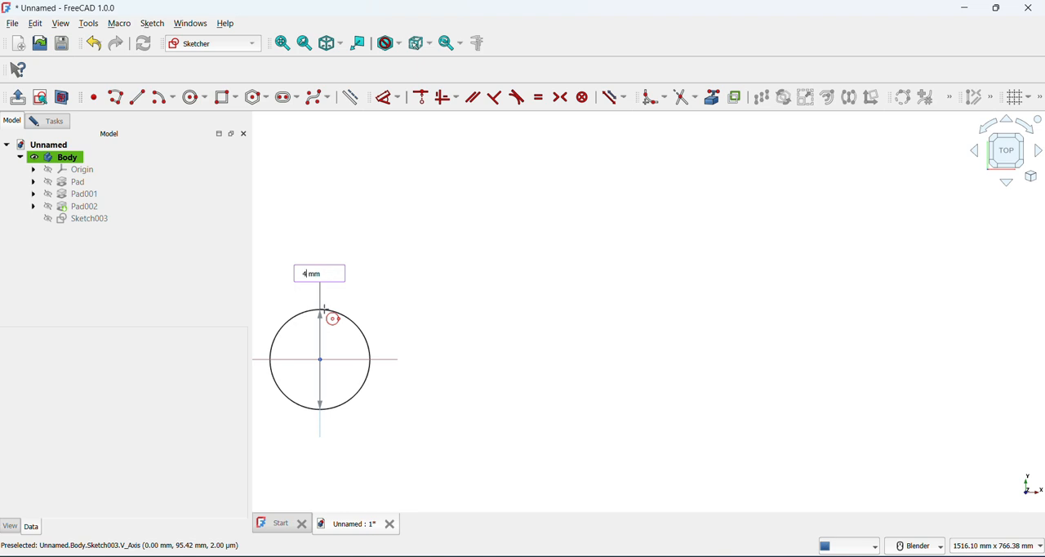
pyautogui.press('Return')
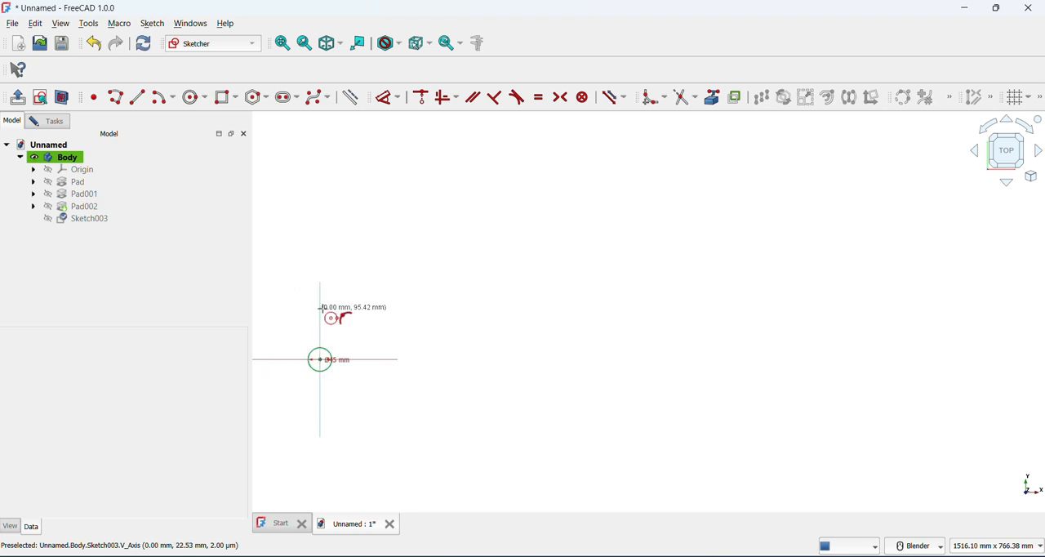
pyautogui.scroll(3, 321, 364)
pyautogui.scroll(3, 323, 366)
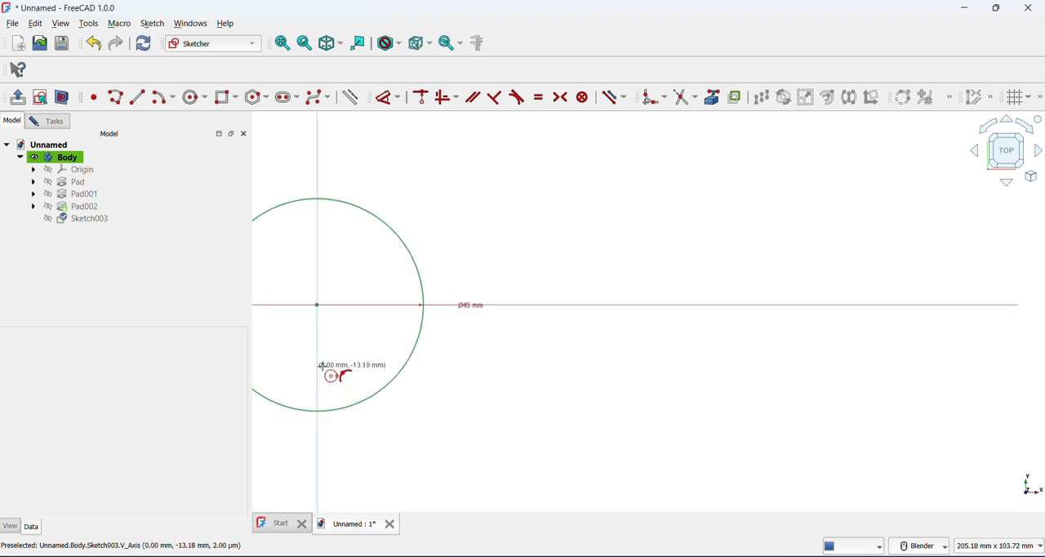
pyautogui.click(284, 43)
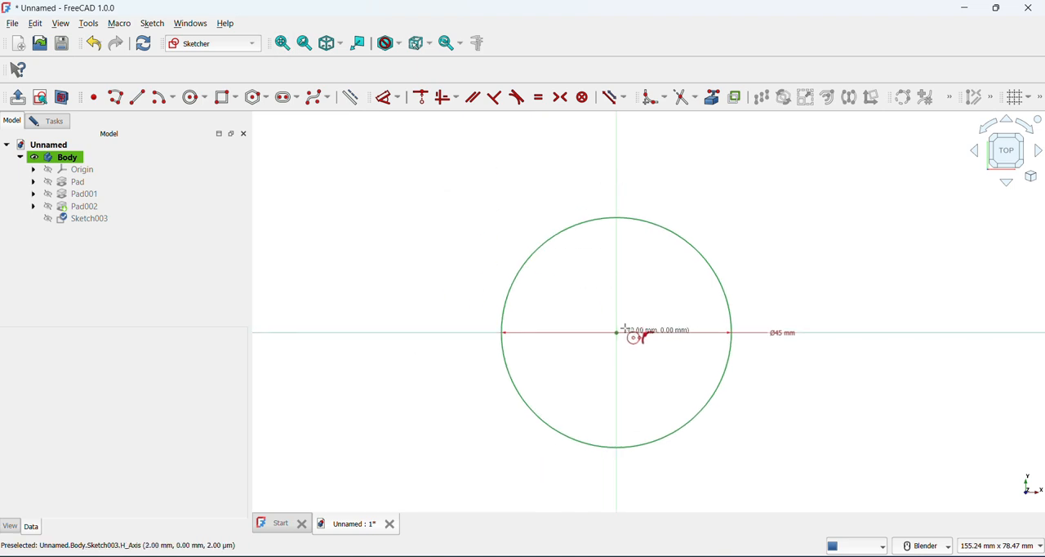
pyautogui.click(616, 332)
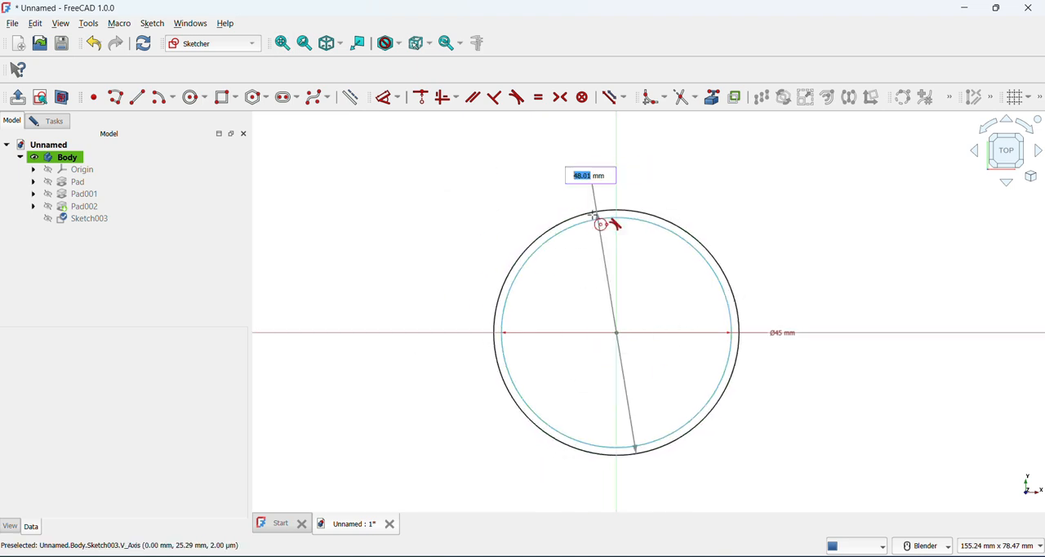
pyautogui.write('50')
pyautogui.press('Return')
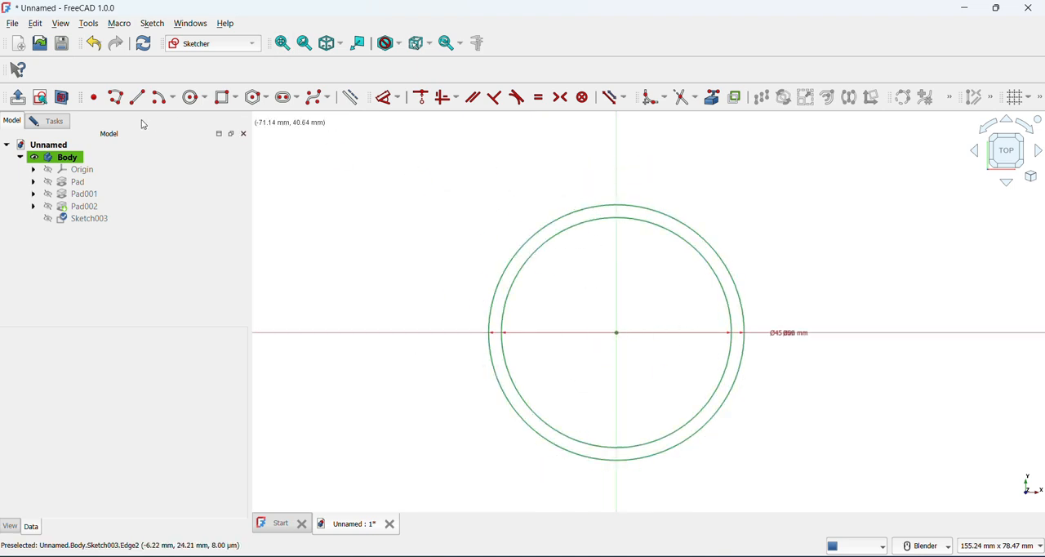
pyautogui.click(16, 100)
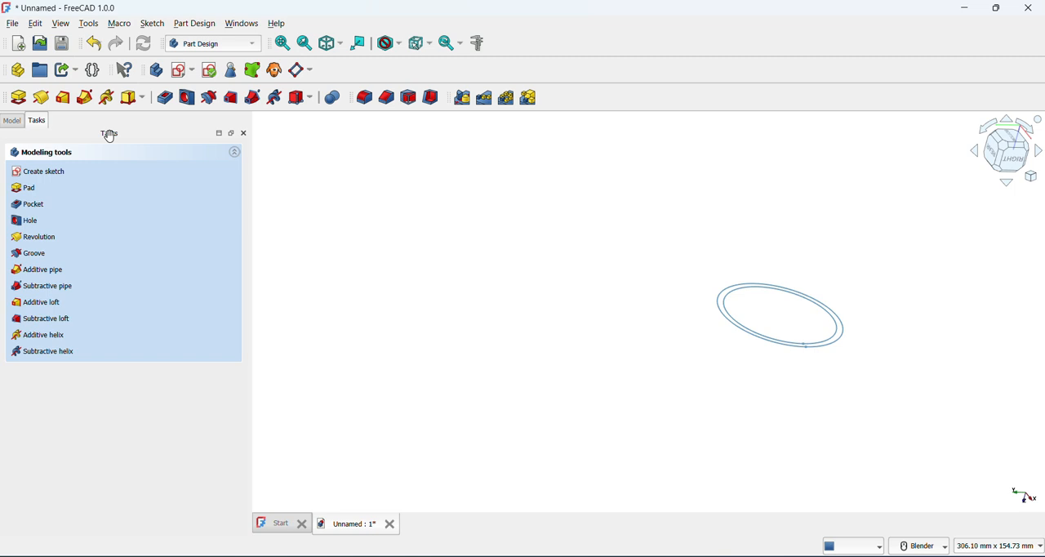
# Pad the ring sketch 70 mm in the reversed direction to form a branch pipe perpendicular to the main tube
pyautogui.click(19, 99)
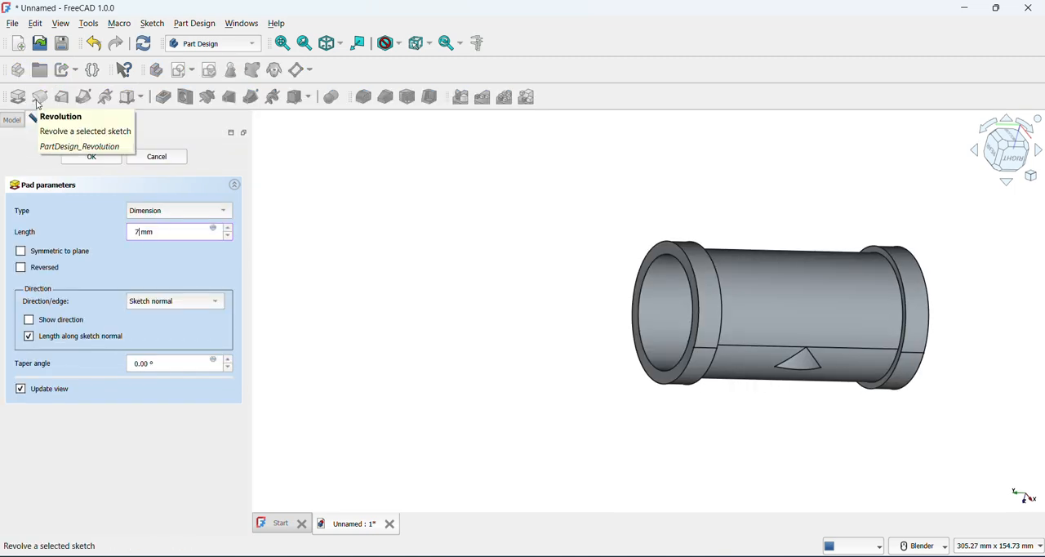
pyautogui.click(42, 255)
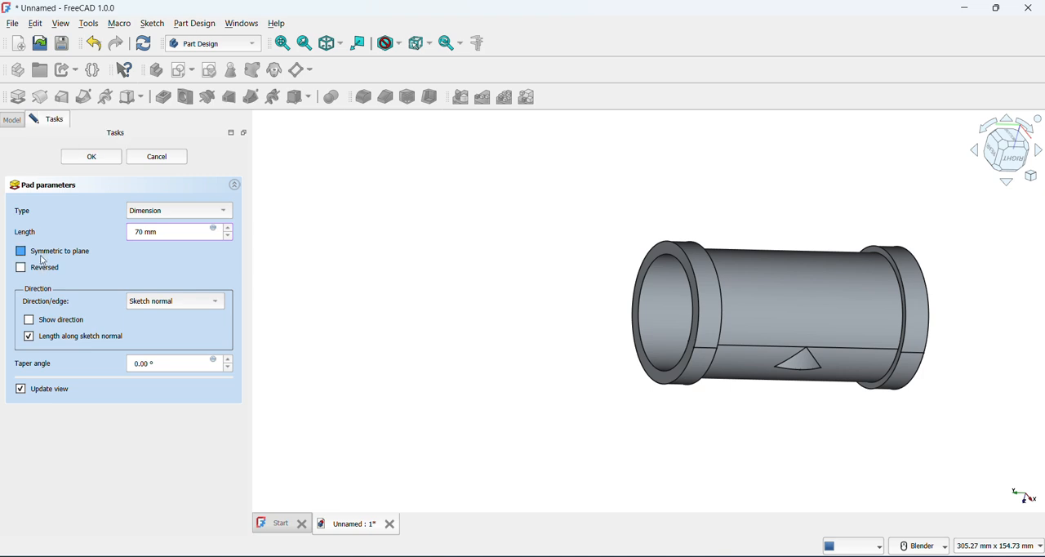
pyautogui.click(45, 258)
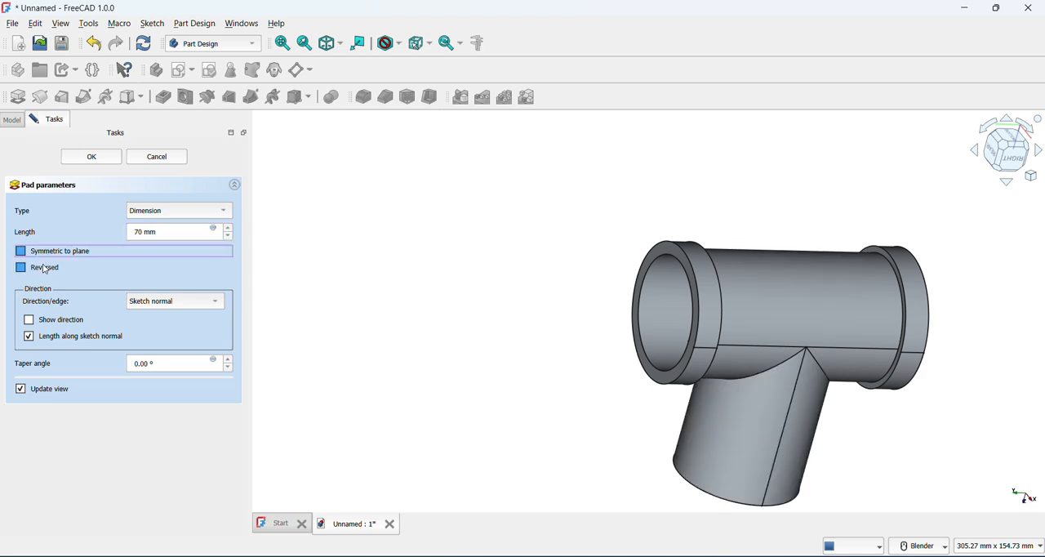
pyautogui.click(22, 268)
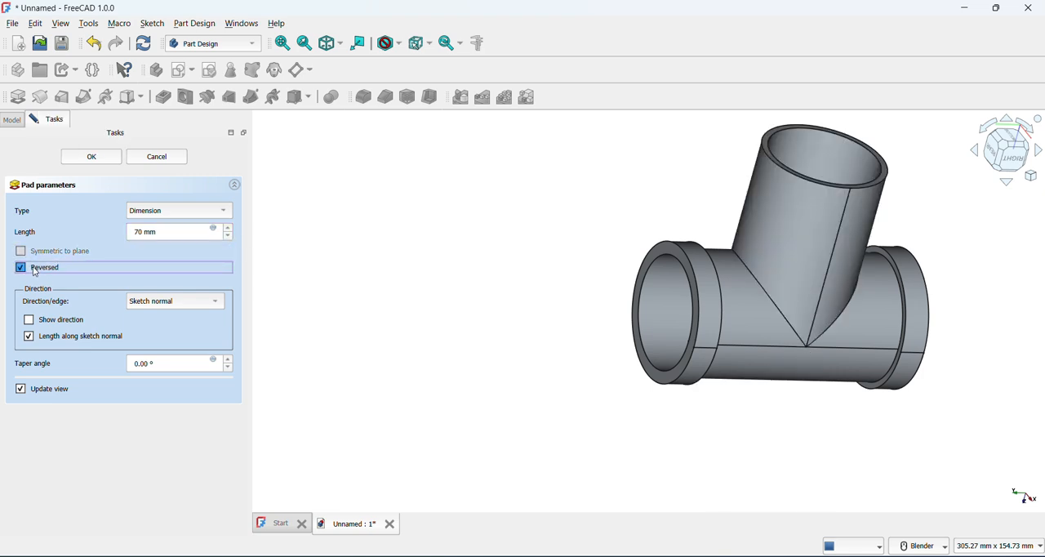
pyautogui.moveTo(421, 330)
pyautogui.mouseDown(button='middle')
pyautogui.moveTo(536, 324)
pyautogui.moveTo(553, 333)
pyautogui.mouseUp(button='middle')
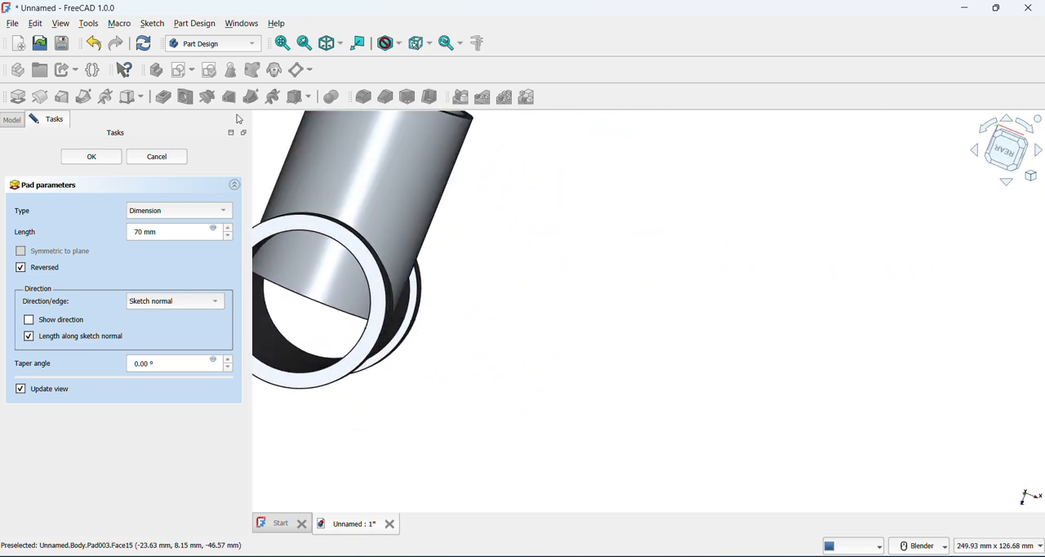
pyautogui.scroll(-3, 308, 176)
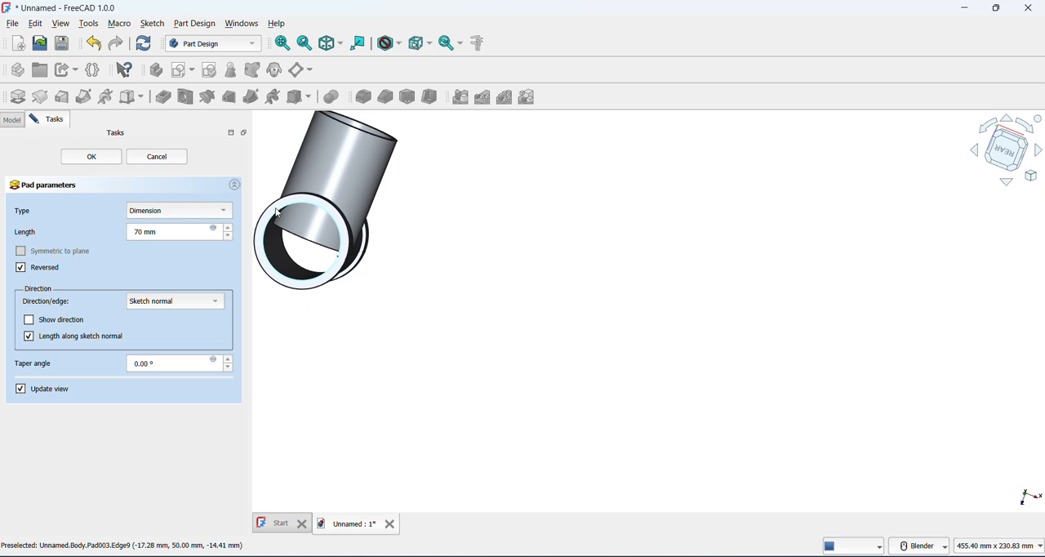
pyautogui.scroll(2, 277, 213)
pyautogui.click(105, 159)
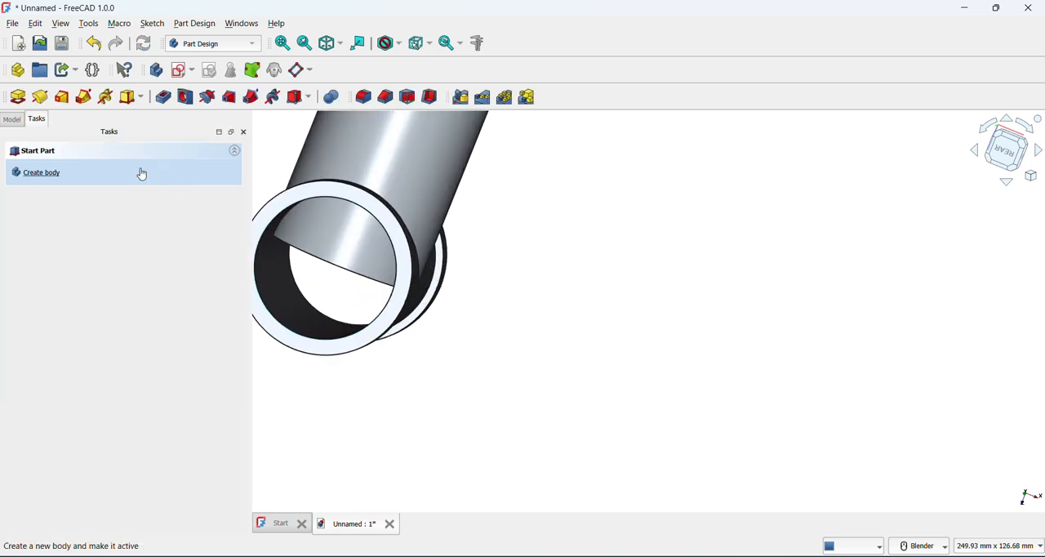
pyautogui.click(272, 209)
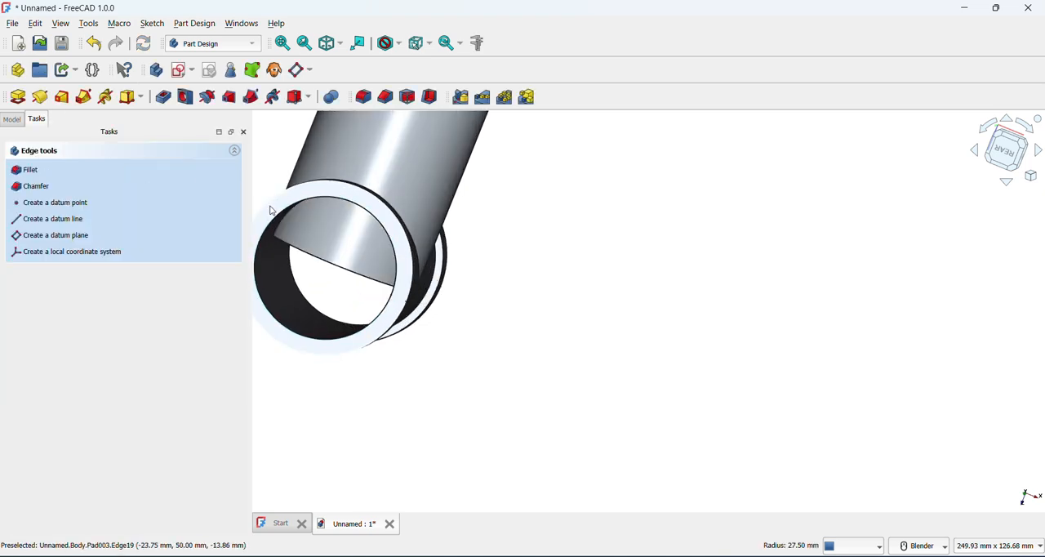
pyautogui.click(182, 71)
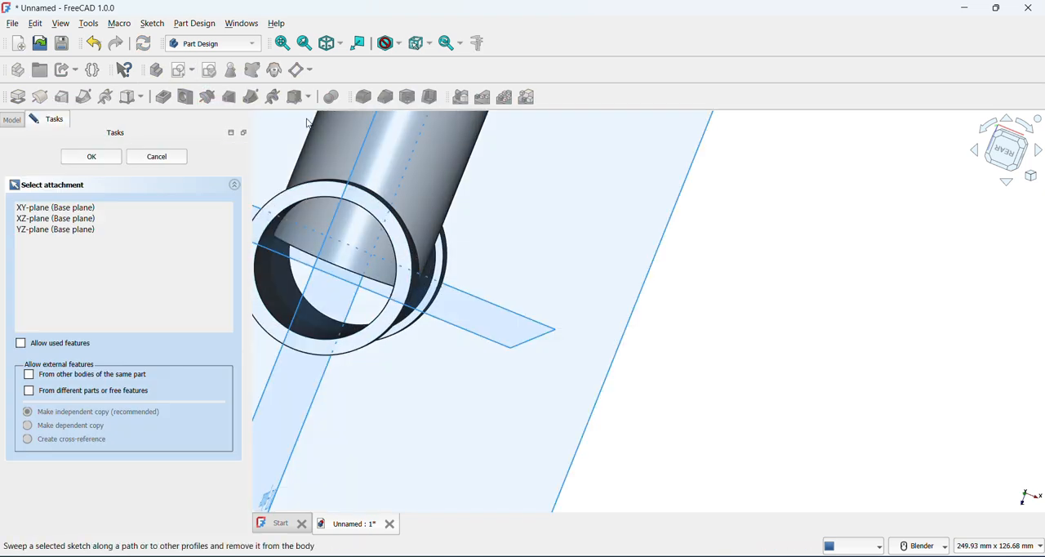
pyautogui.click(166, 162)
# Start a new sketch on the flat end face of the main tube's rear collar
pyautogui.click(284, 208)
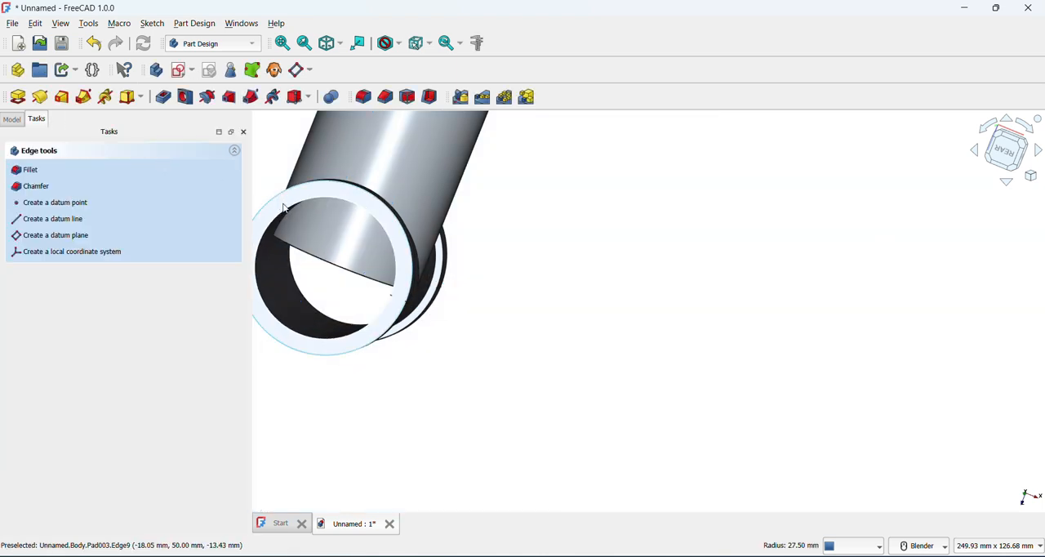
pyautogui.scroll(3, 284, 206)
pyautogui.click(300, 194)
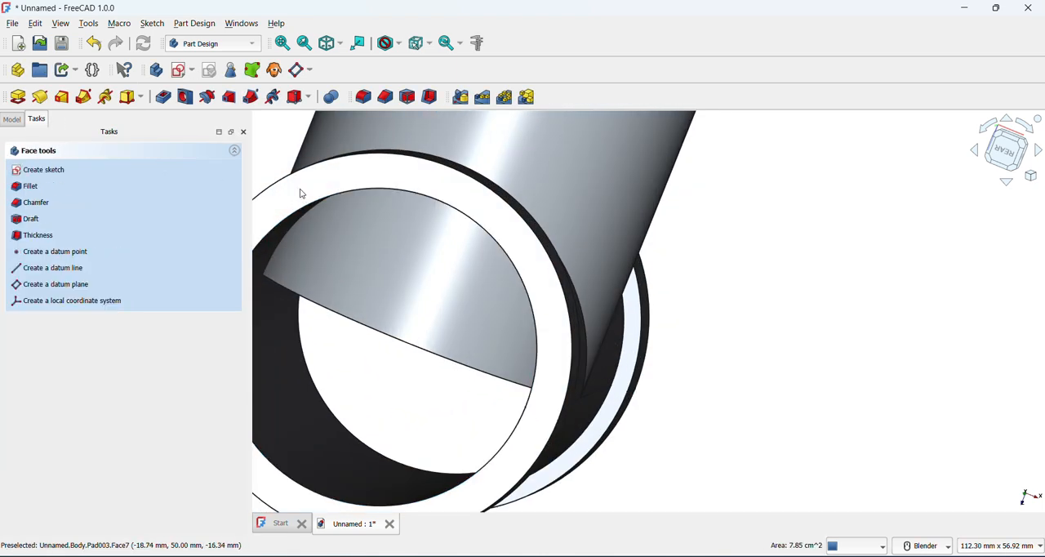
pyautogui.click(303, 189)
pyautogui.scroll(-2, 801, 243)
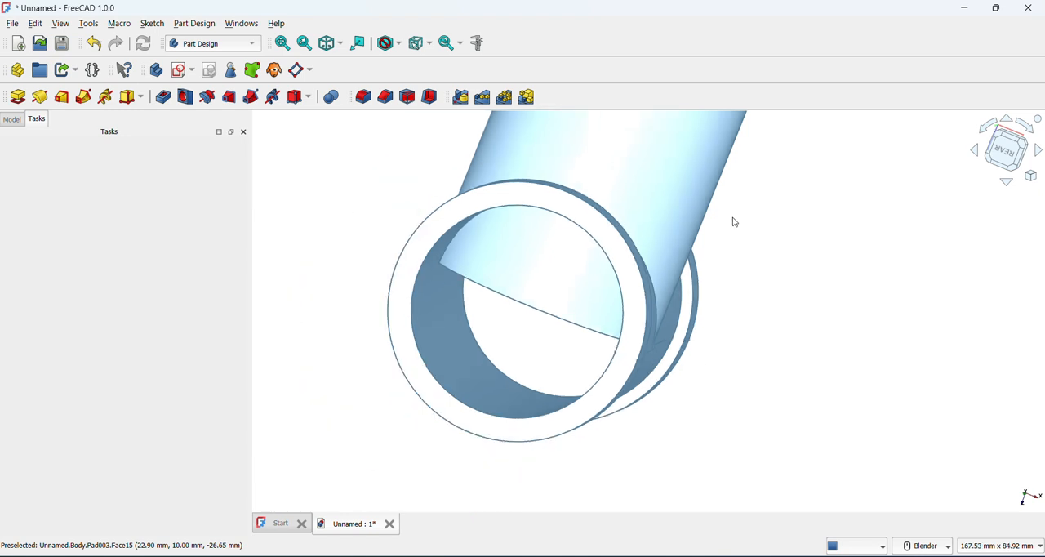
pyautogui.click(284, 44)
pyautogui.click(367, 201)
pyautogui.scroll(5, 471, 289)
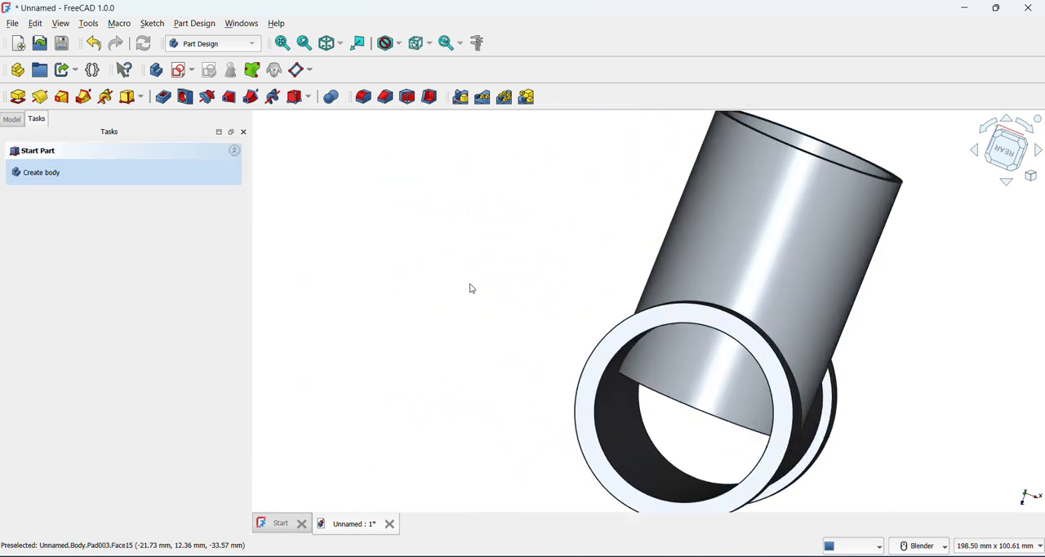
pyautogui.scroll(-4, 480, 282)
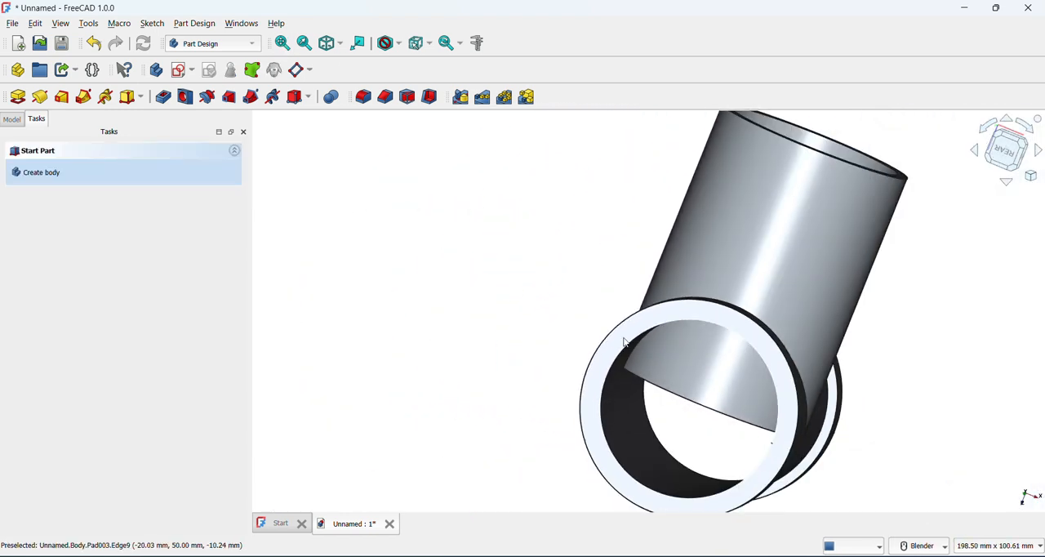
pyautogui.click(621, 338)
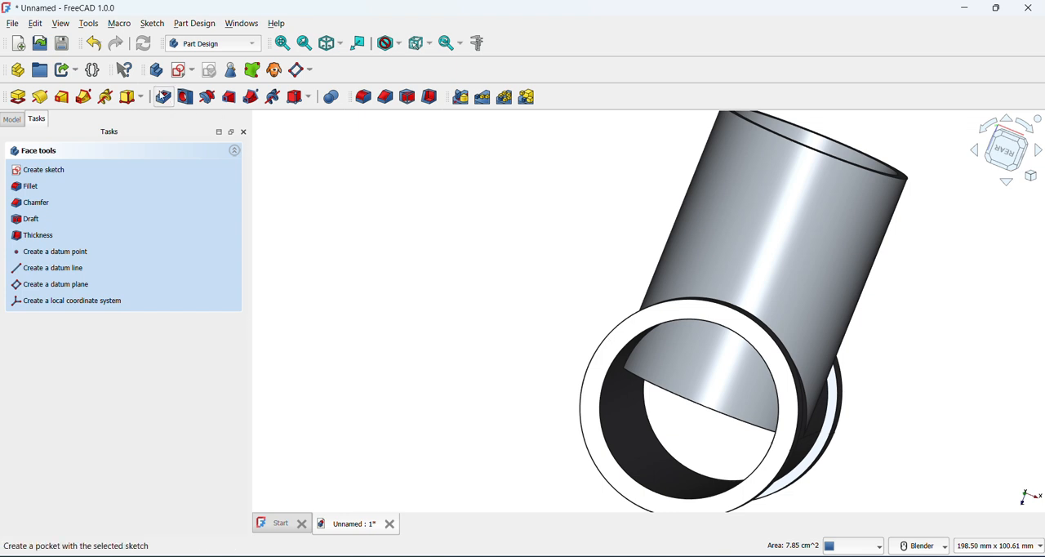
pyautogui.click(178, 71)
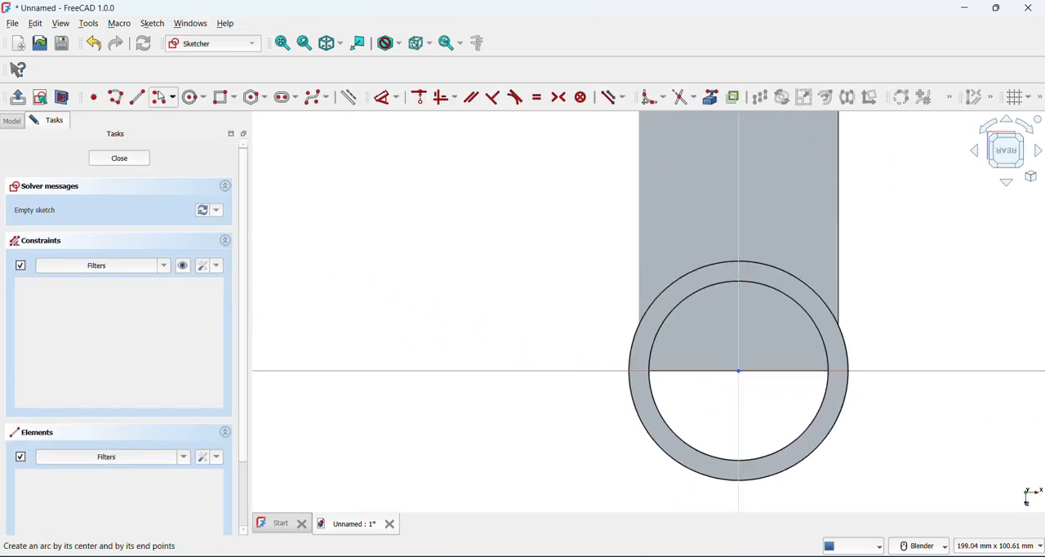
# Draw a 45 mm diameter circle centred on the origin of the collar face sketch, and finish the sketch
pyautogui.click(192, 97)
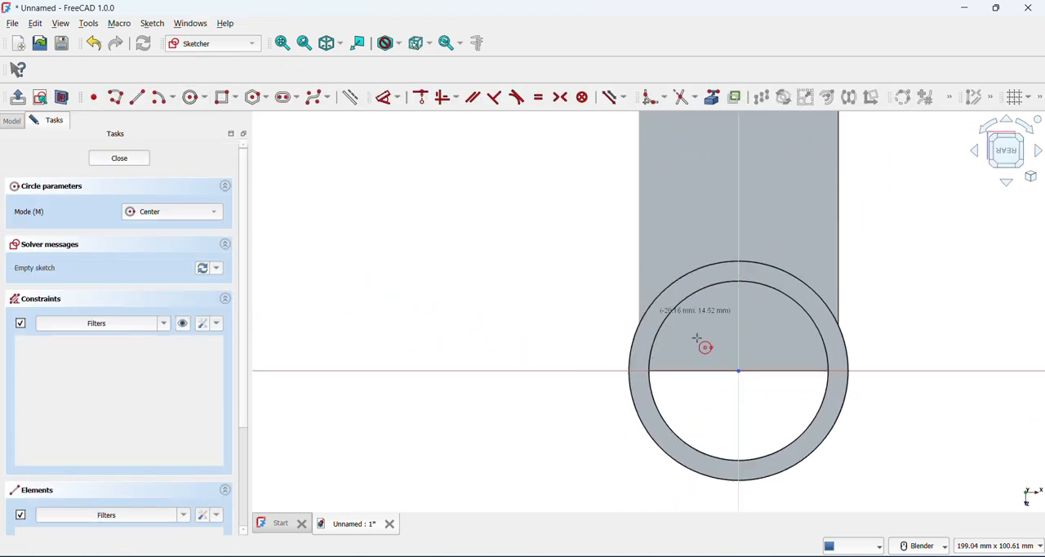
pyautogui.click(739, 371)
pyautogui.write('4')
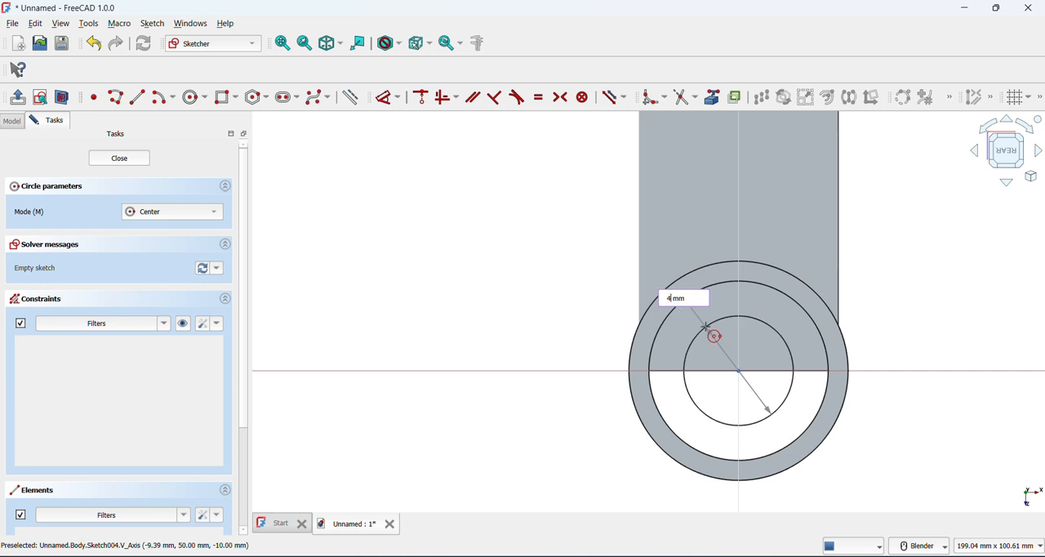
pyautogui.write('5')
pyautogui.press('Return')
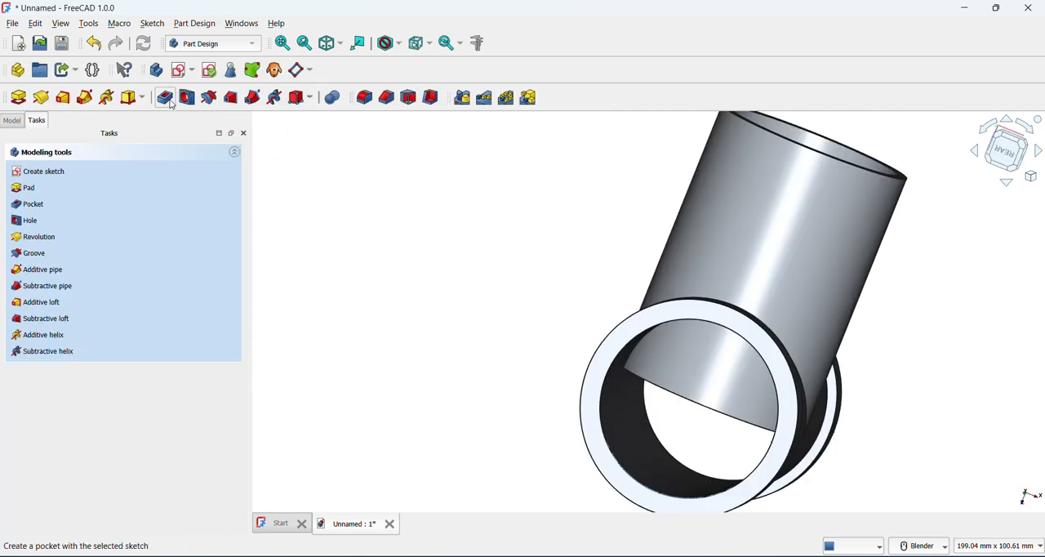
# Pocket the circle sketch 150 mm deep to clear the main tube's bore of the branch pipe wall
pyautogui.click(167, 100)
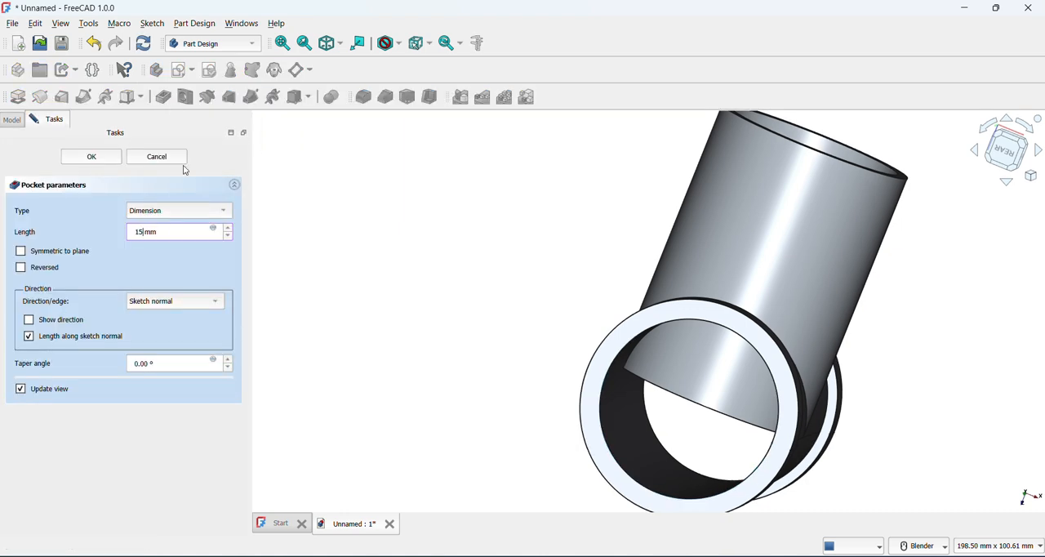
pyautogui.click(104, 160)
# Start a new sketch on the open end face of the branch pipe
pyautogui.moveTo(693, 376); pyautogui.dragTo(693, 473, button='middle')
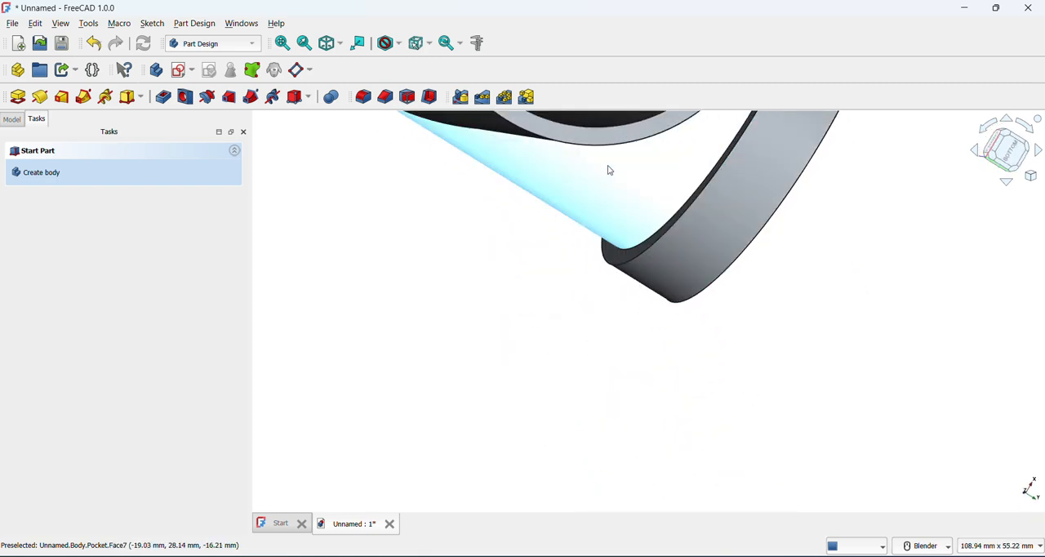
pyautogui.click(613, 139)
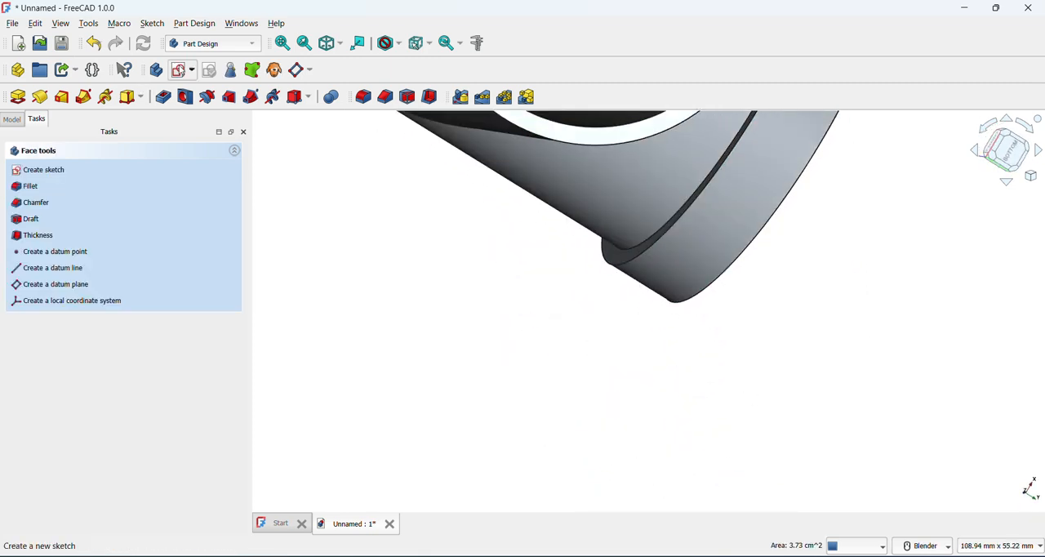
pyautogui.click(182, 69)
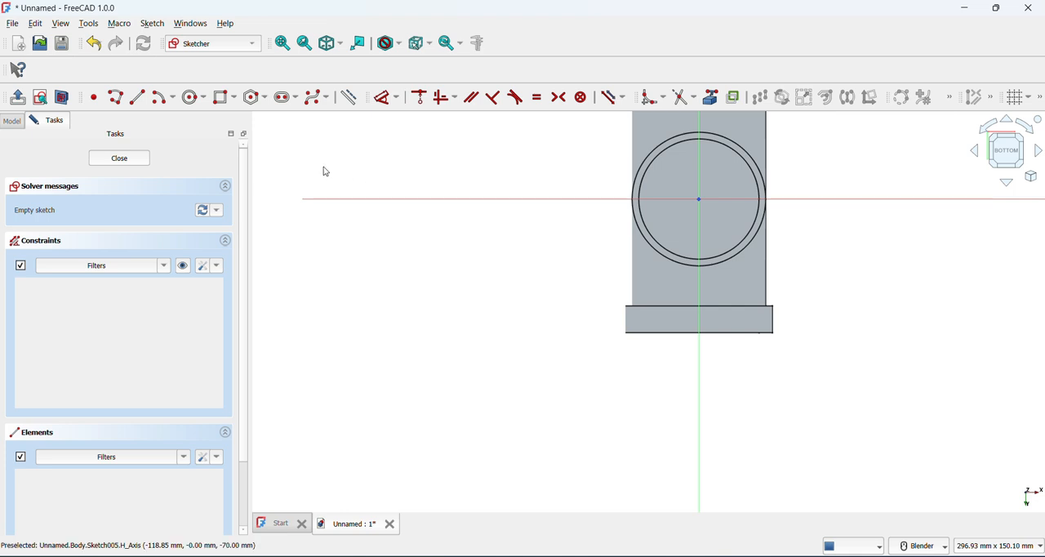
# Draw a 45 mm diameter circle centred on the origin of the branch pipe's end face sketch, and finish the sketch
pyautogui.click(193, 97)
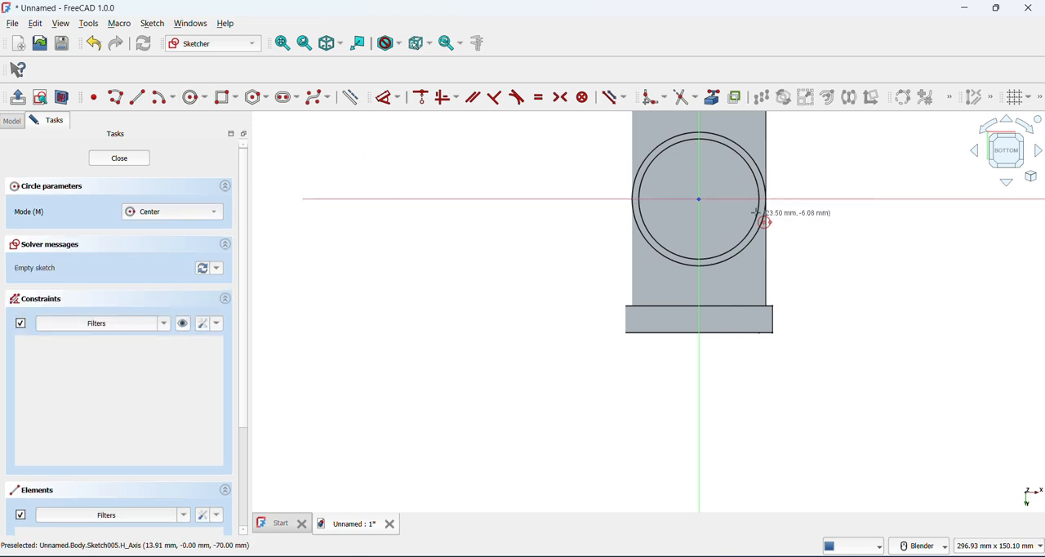
pyautogui.click(697, 199)
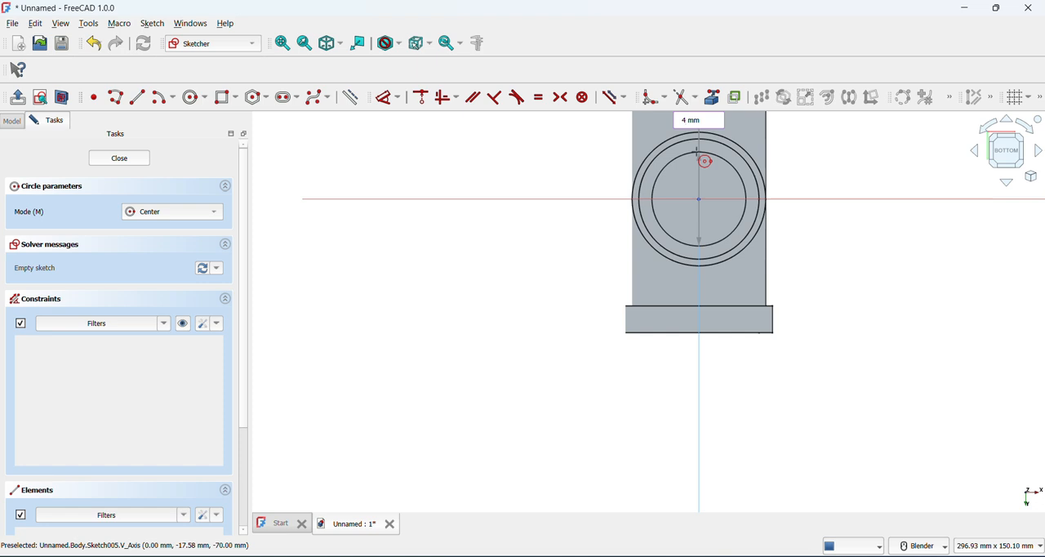
pyautogui.click(698, 157)
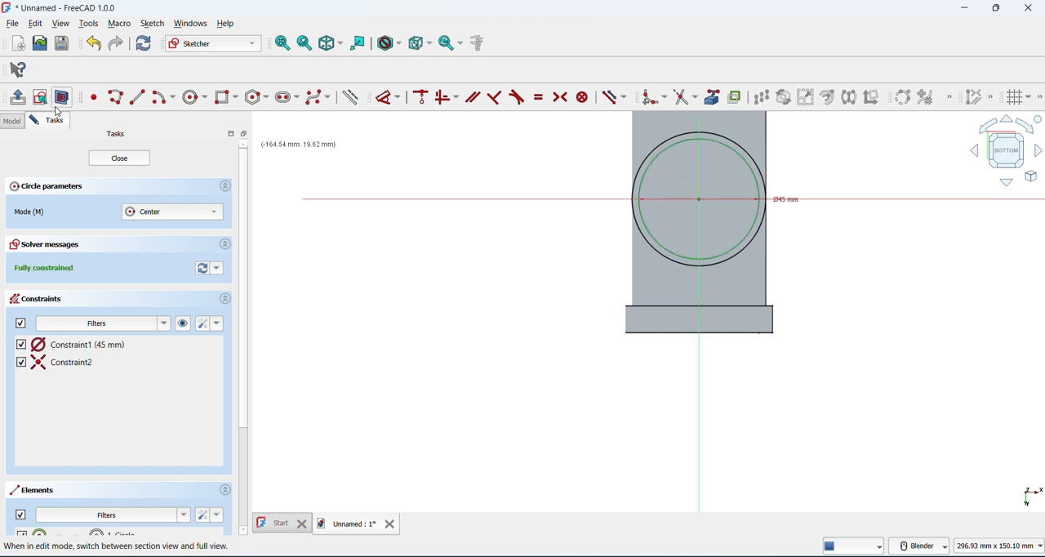
pyautogui.click(17, 97)
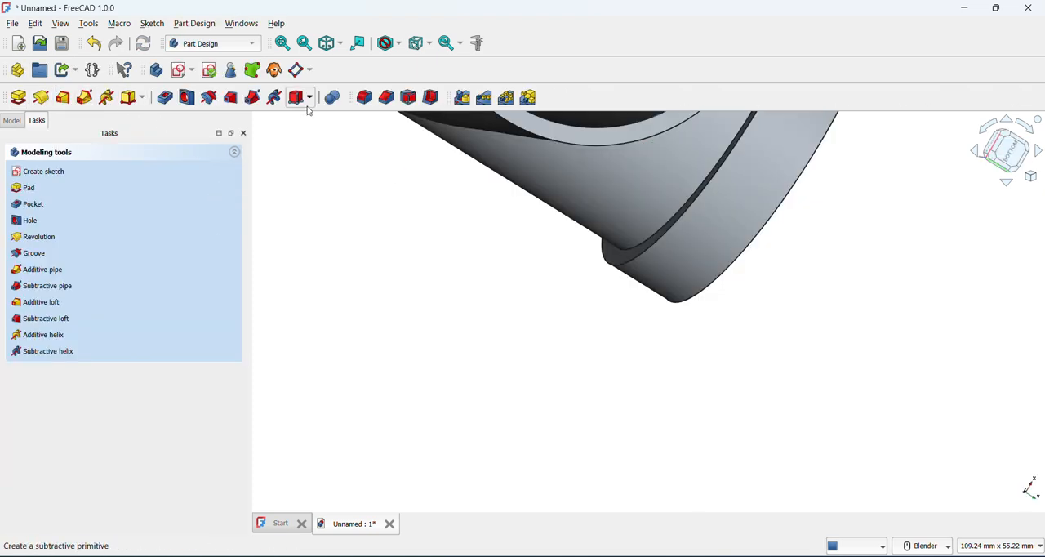
# Pocket the circle sketch 70 mm deep to hollow the branch pipe through to the main tube's bore
pyautogui.click(165, 96)
pyautogui.moveTo(498, 312); pyautogui.dragTo(635, 193, button='middle')
pyautogui.scroll(1, 506, 308)
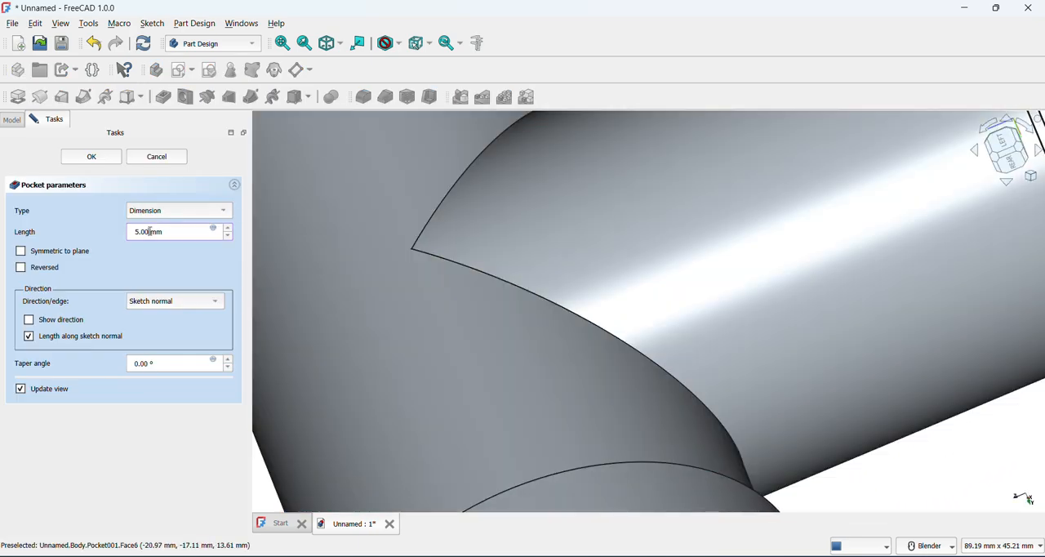
pyautogui.press('Return')
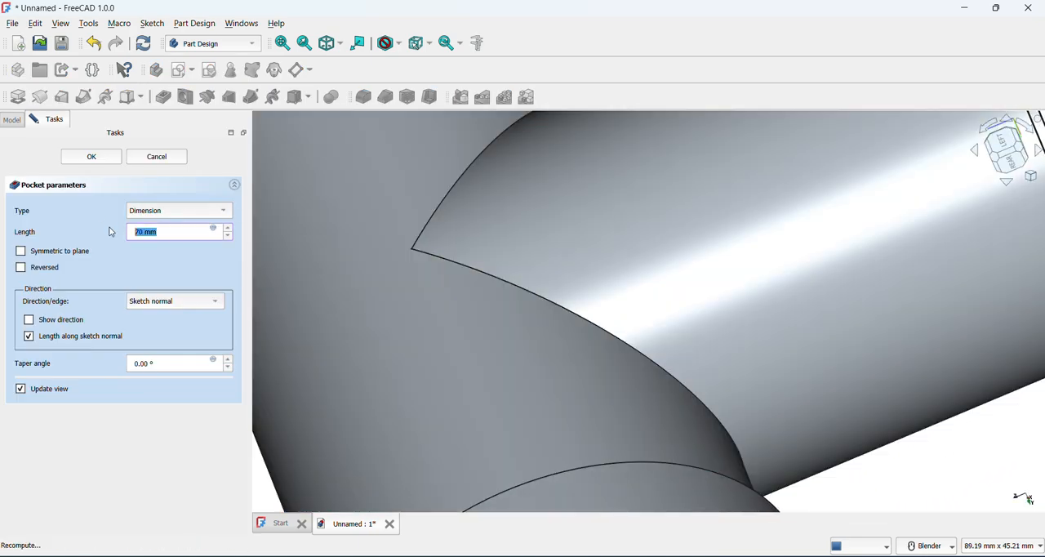
pyautogui.scroll(-6, 611, 355)
pyautogui.moveTo(692, 334); pyautogui.dragTo(572, 299, button='middle')
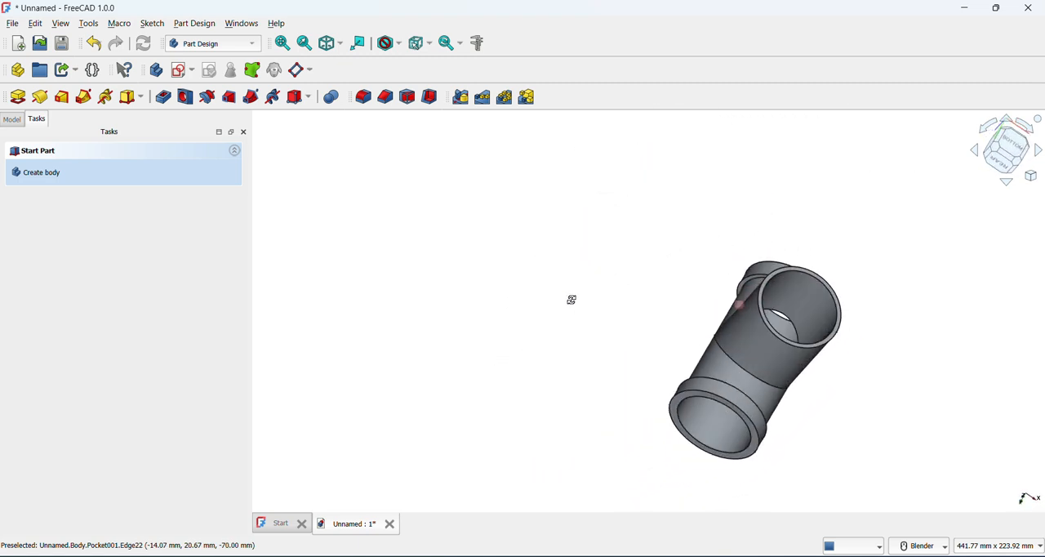
# Start a new sketch on the ring-shaped open end face of the hollowed branch pipe
pyautogui.scroll(5, 576, 302)
pyautogui.scroll(-3, 476, 248)
pyautogui.scroll(2, 845, 241)
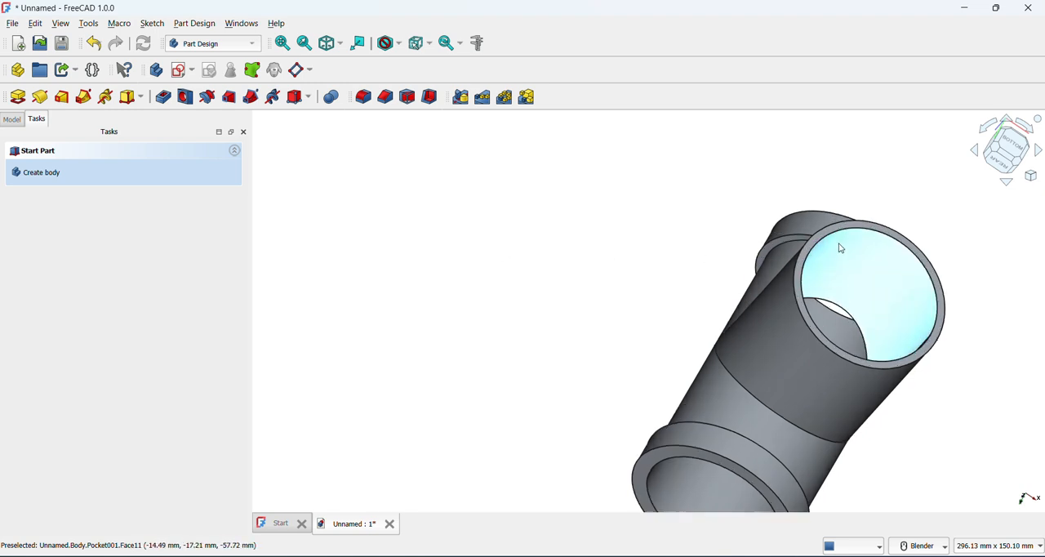
pyautogui.scroll(1, 851, 223)
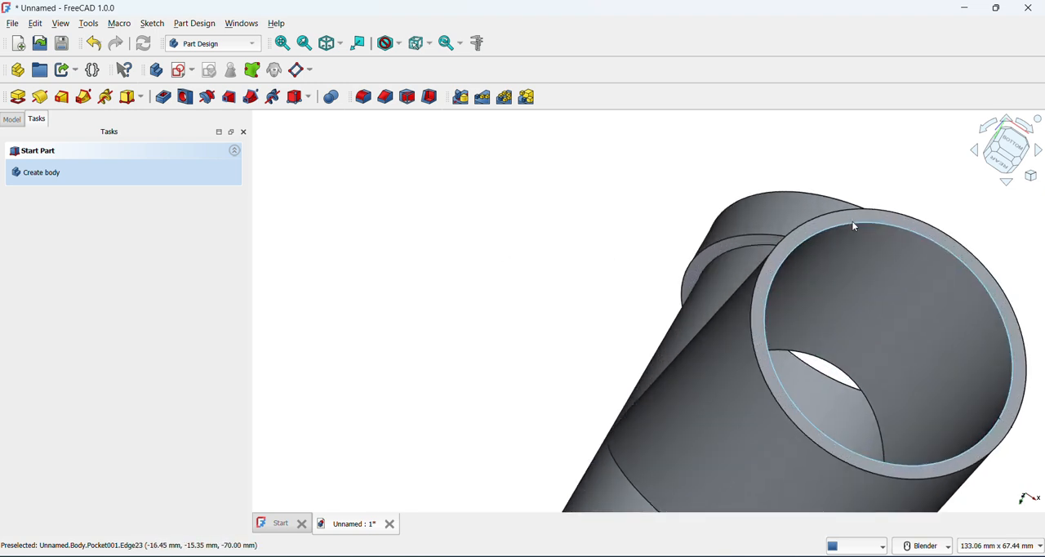
pyautogui.scroll(3, 850, 216)
pyautogui.click(849, 219)
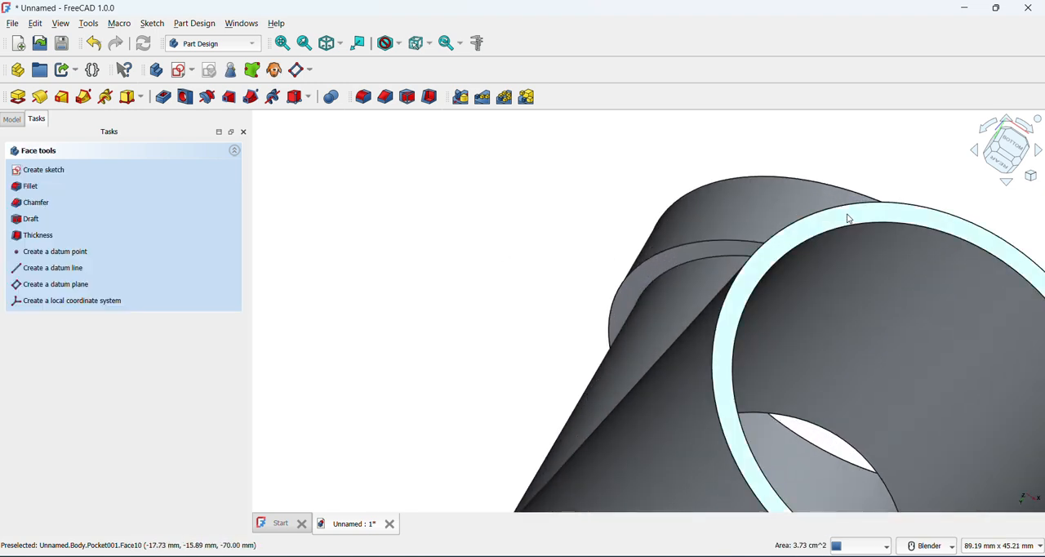
pyautogui.click(176, 70)
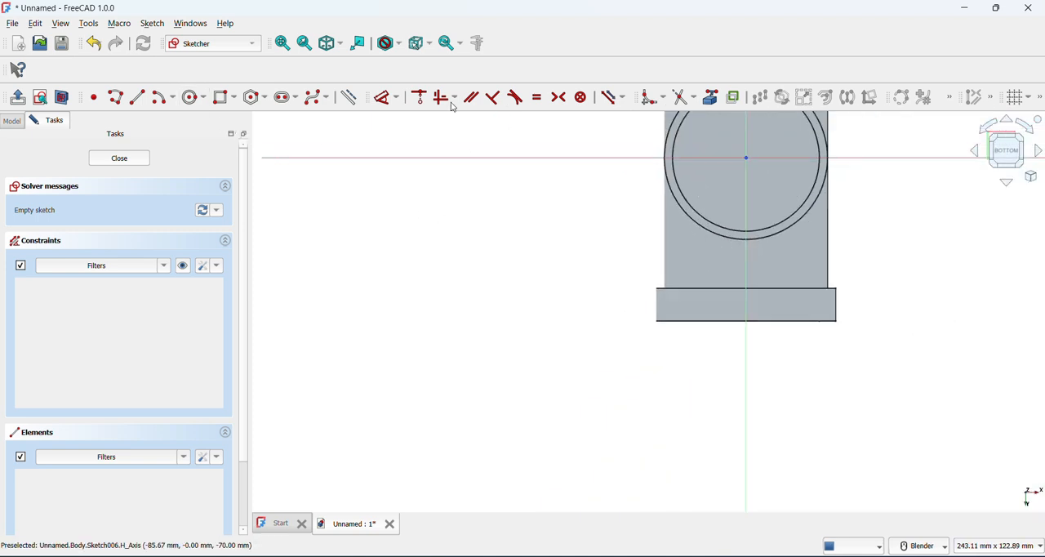
# Try to draw concentric circles of 45 mm and 55 mm diameter centred on the sketch origin
pyautogui.click(283, 43)
pyautogui.click(191, 99)
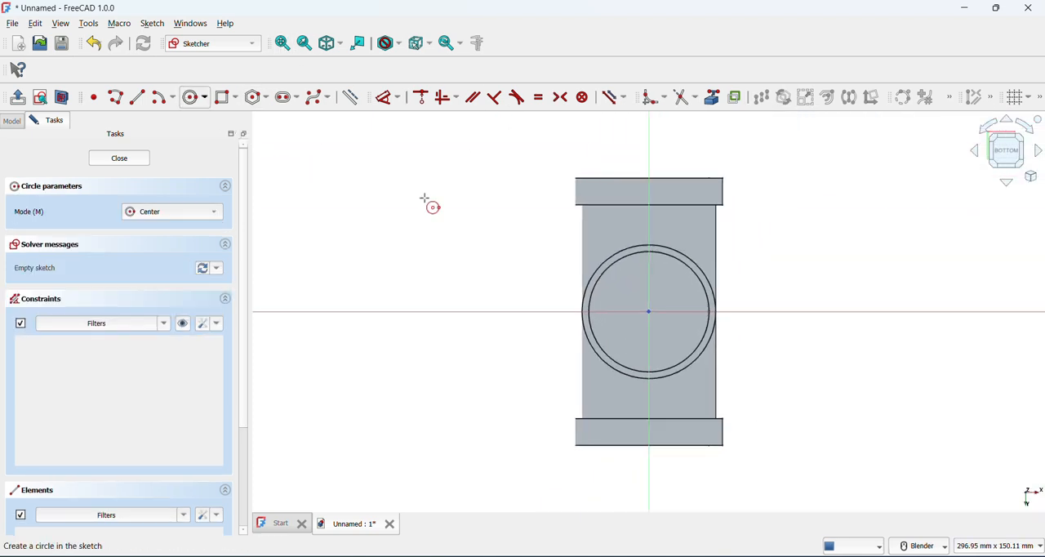
pyautogui.click(649, 311)
pyautogui.write('45')
pyautogui.press('Return')
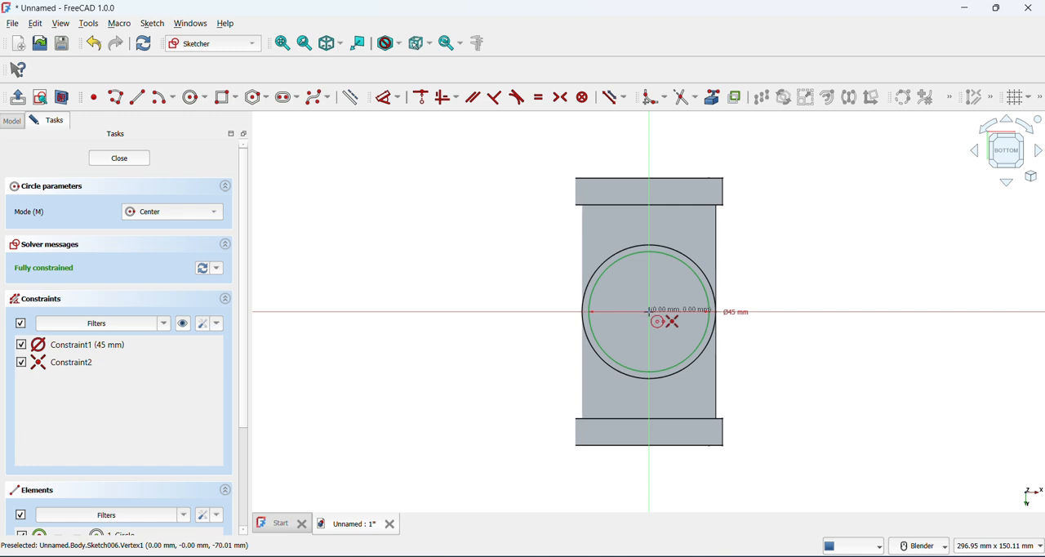
pyautogui.click(649, 311)
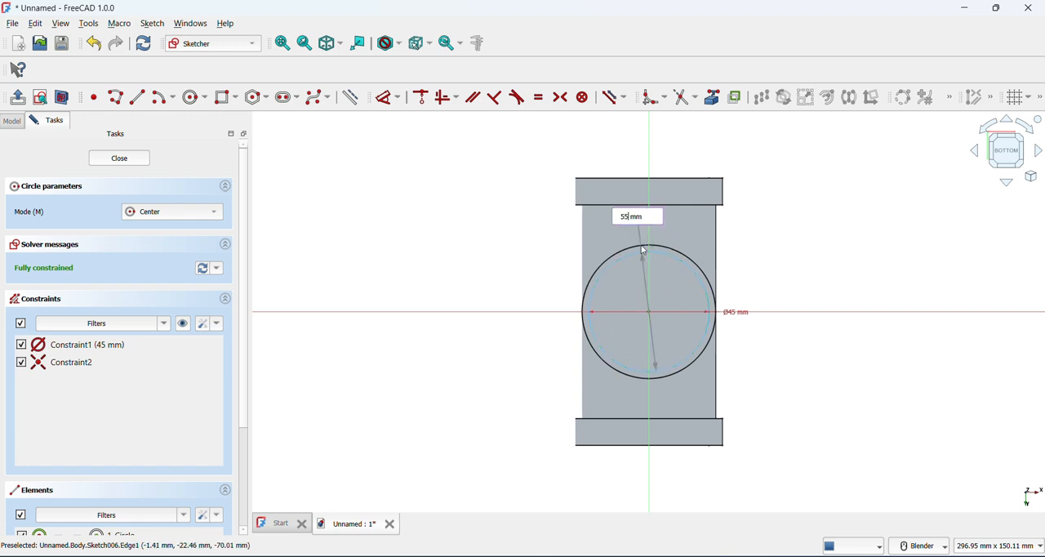
pyautogui.write('55')
pyautogui.press('Return')
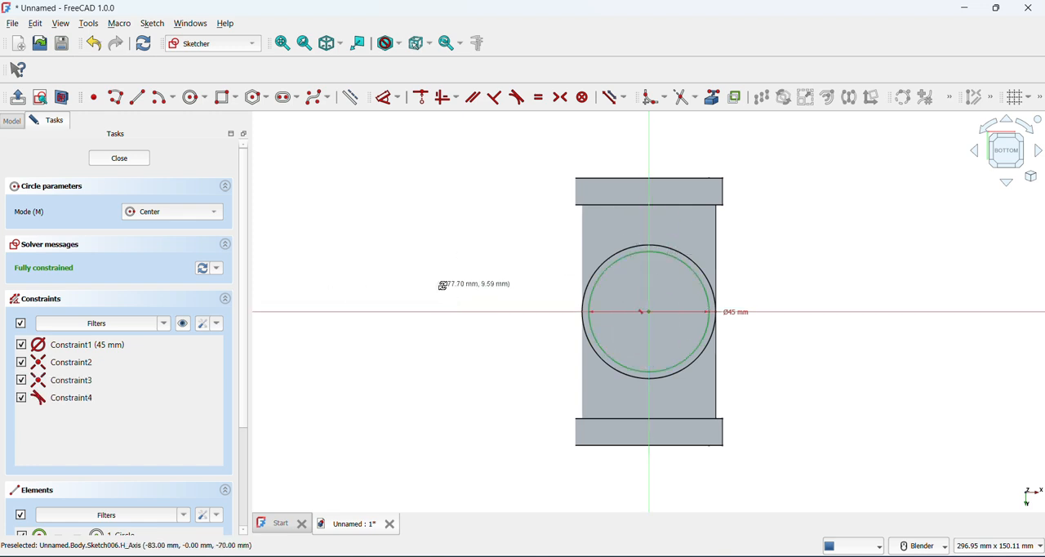
# Close the two-circle sketch on the branch pipe's end face and delete it from the body
pyautogui.moveTo(442, 285); pyautogui.dragTo(521, 294, button='middle')
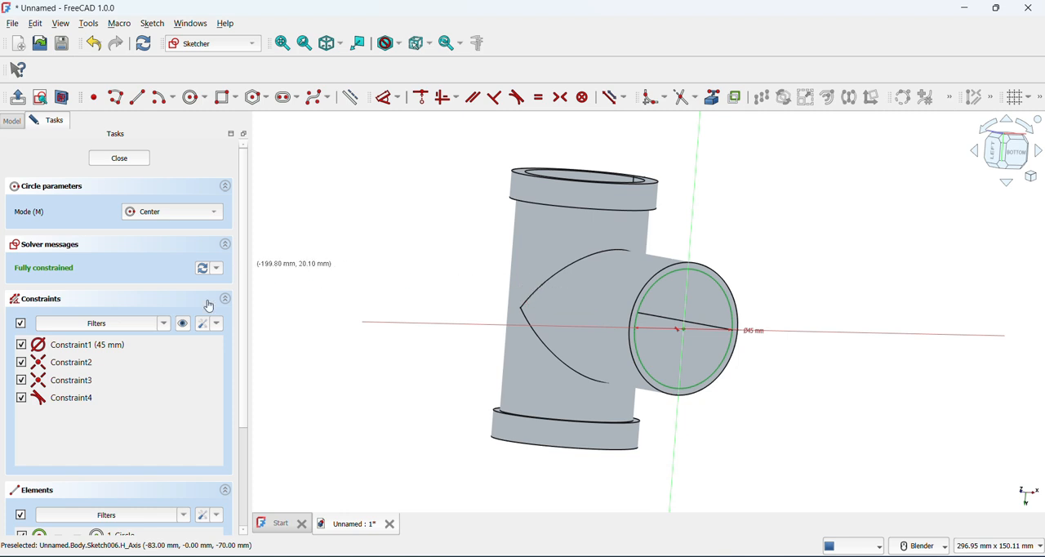
pyautogui.click(119, 157)
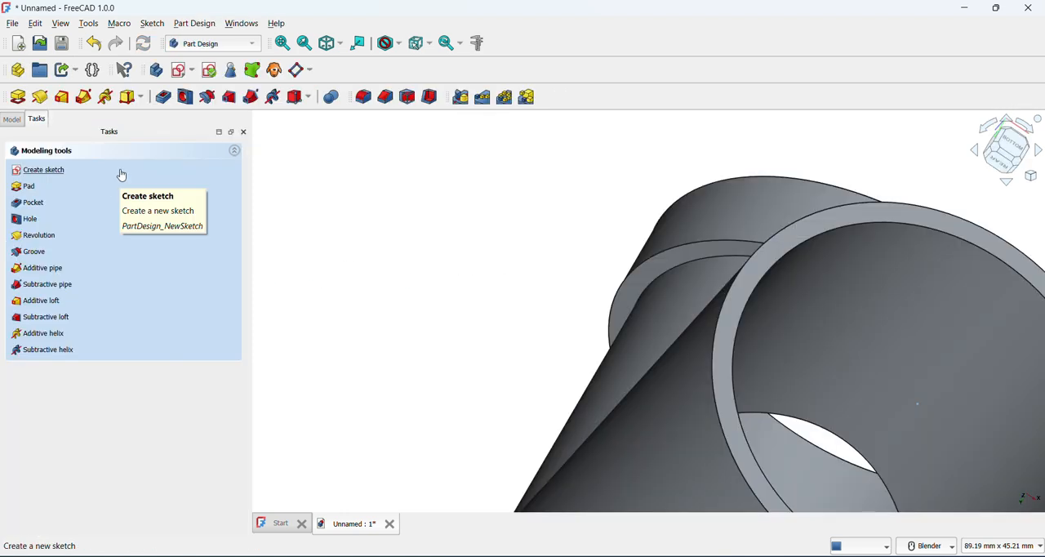
pyautogui.click(13, 121)
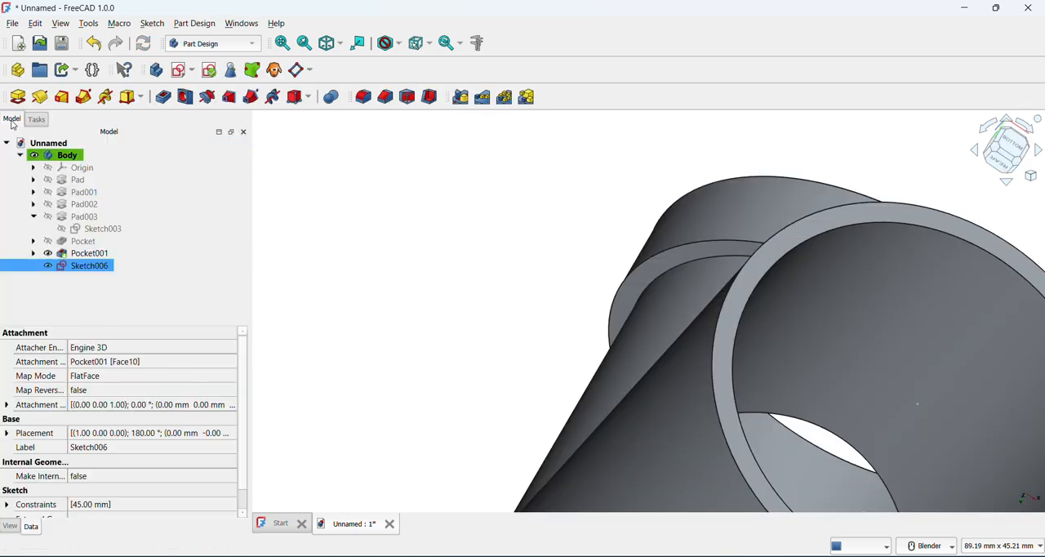
pyautogui.rightClick(86, 265)
pyautogui.click(129, 290)
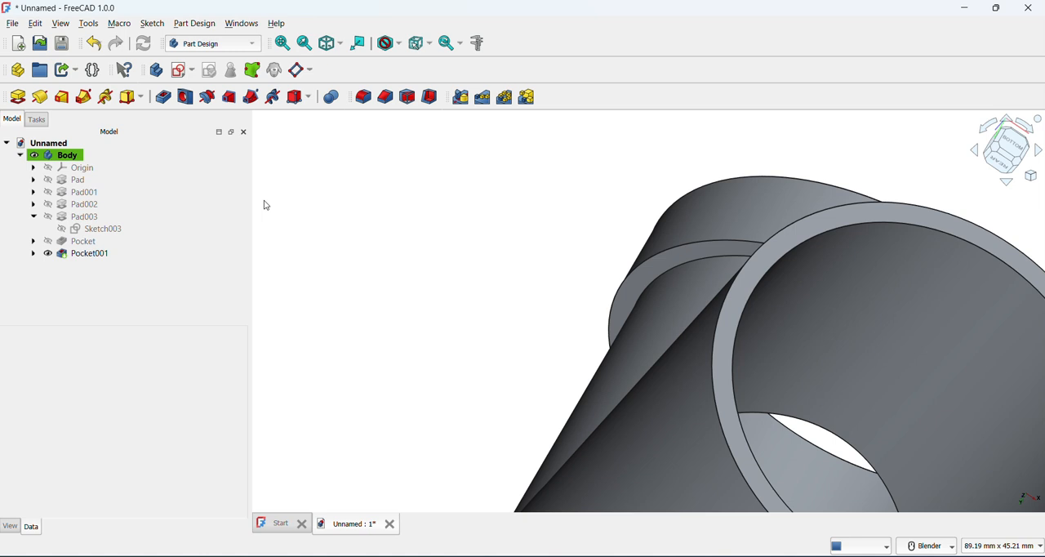
# Start a fresh sketch on the ring-shaped open end face of the branch pipe
pyautogui.click(179, 74)
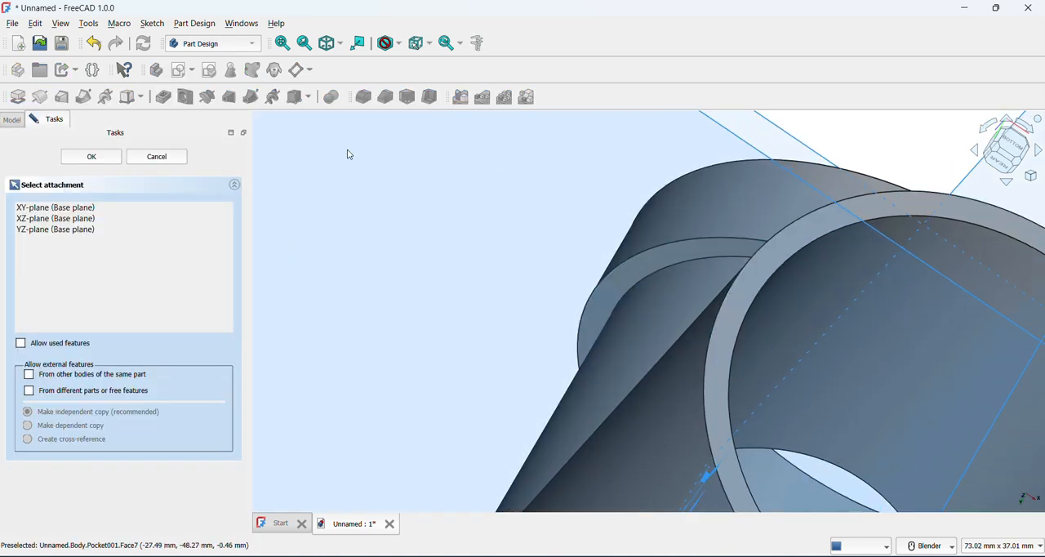
pyautogui.click(141, 155)
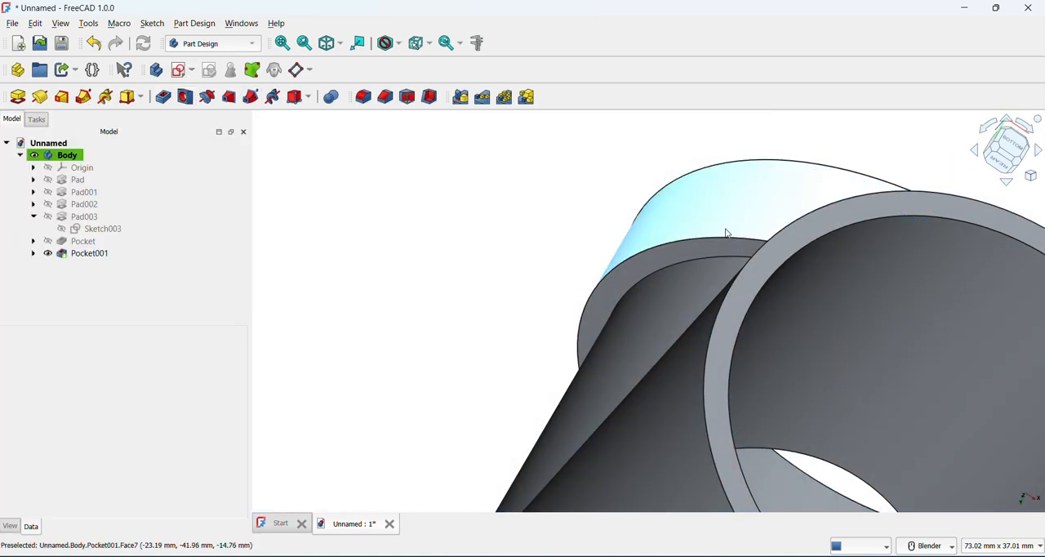
pyautogui.click(830, 216)
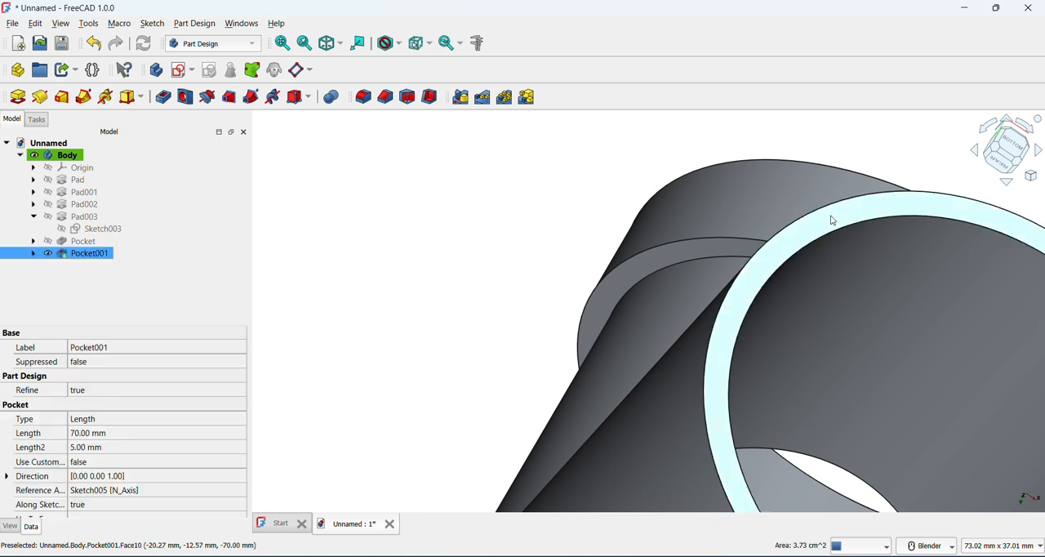
pyautogui.click(181, 74)
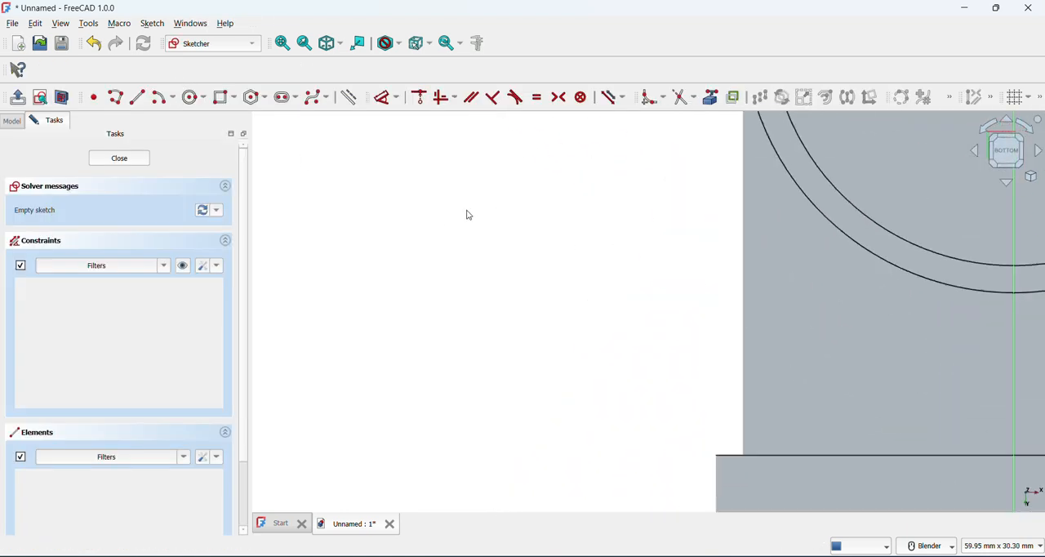
# Draw concentric circles of 45 mm and 55 mm diameter centred on the sketch origin, and finish the sketch
pyautogui.scroll(-8, 471, 214)
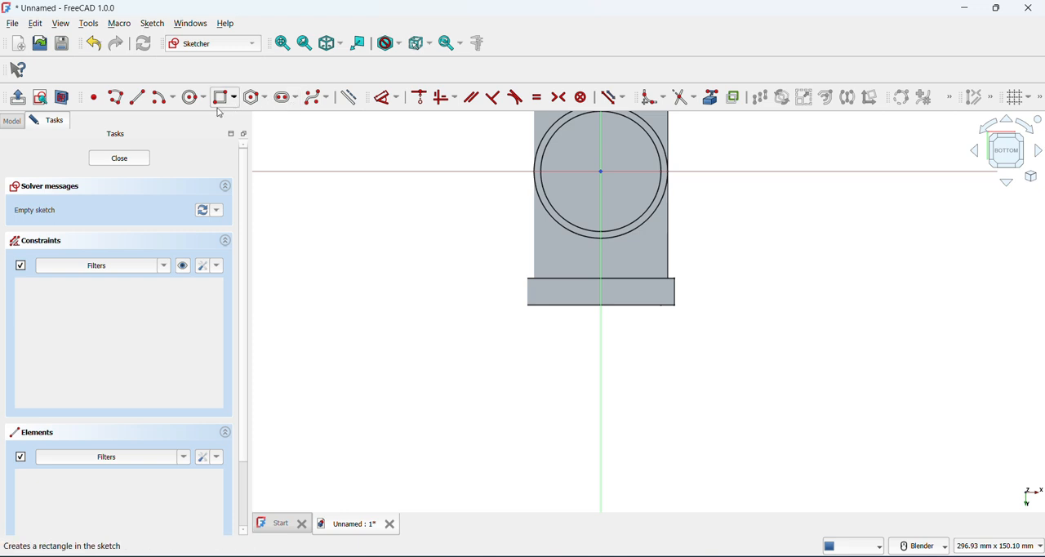
pyautogui.click(283, 43)
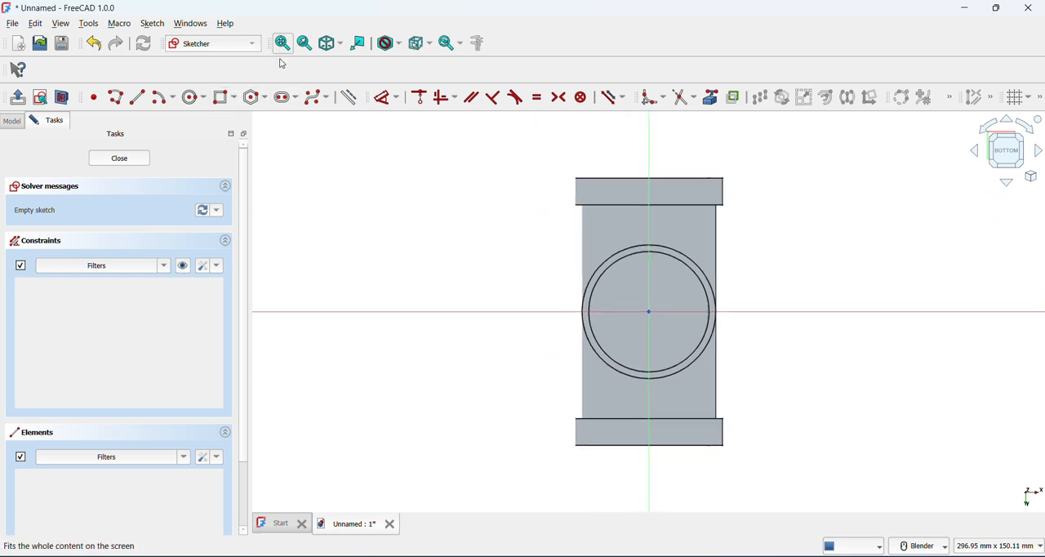
pyautogui.click(207, 99)
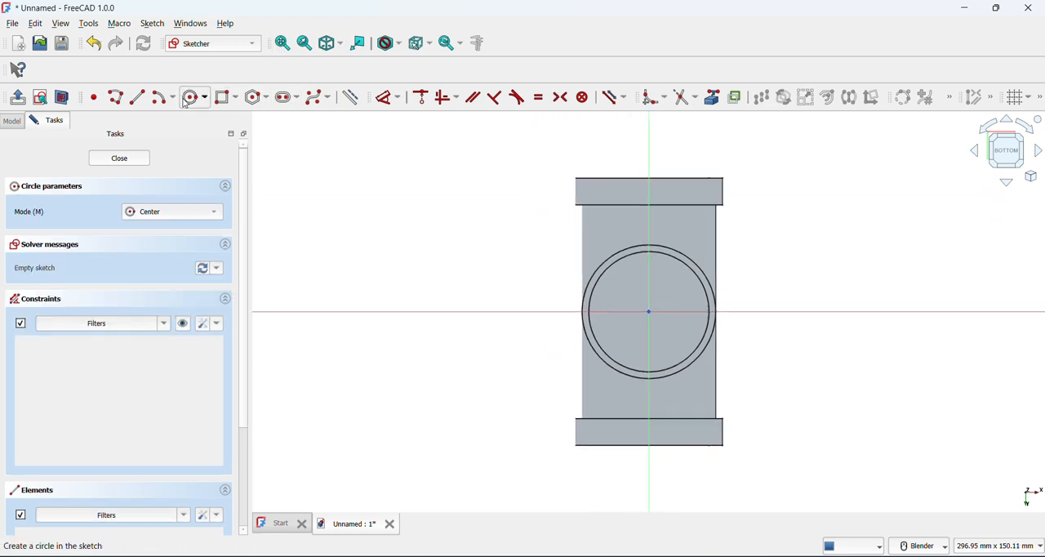
pyautogui.click(649, 311)
pyautogui.write('45')
pyautogui.press('Return')
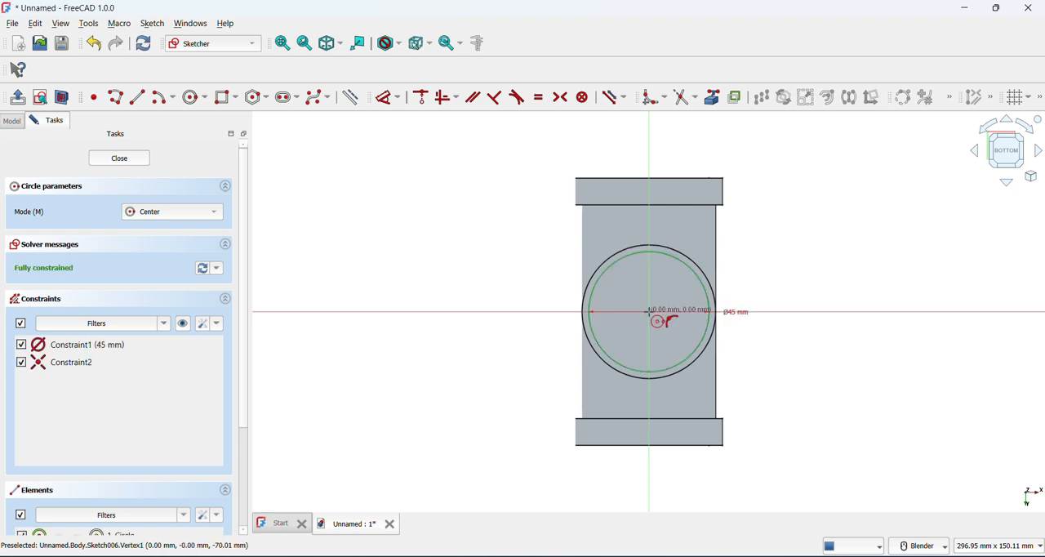
pyautogui.click(650, 312)
pyautogui.press('Return')
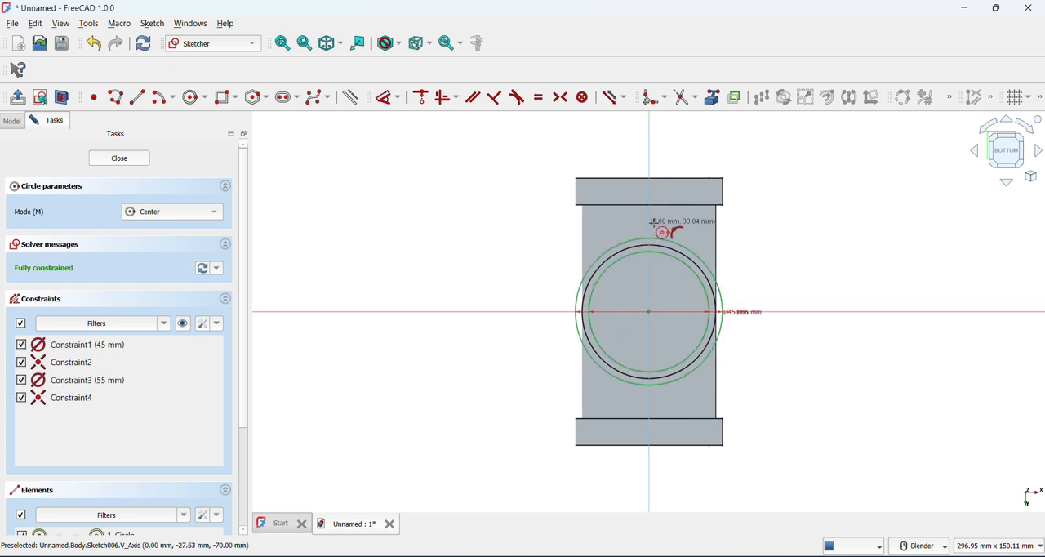
pyautogui.click(18, 99)
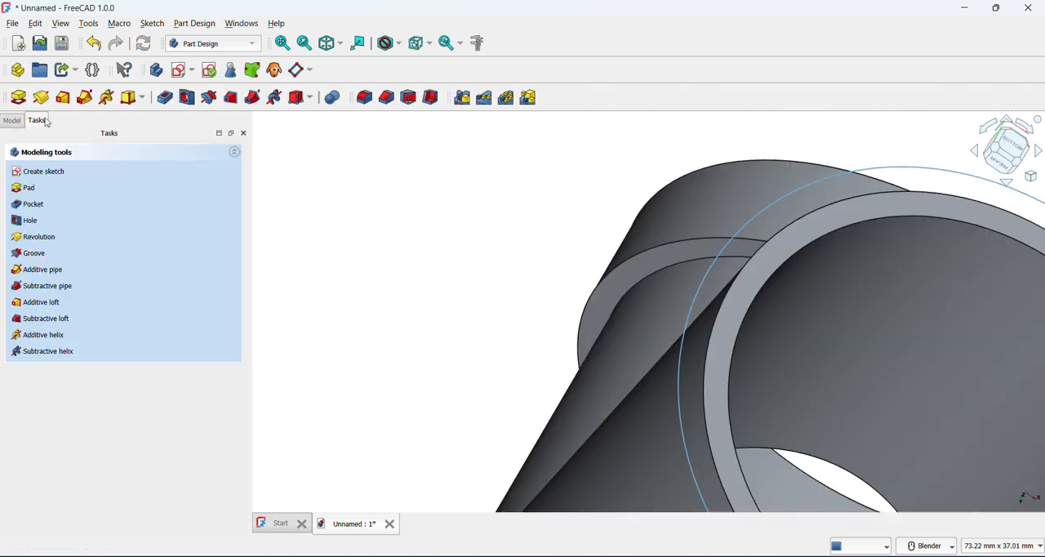
# Pad the ring sketch 10 mm in the reversed direction to form a collar around the branch pipe's open end
pyautogui.click(24, 95)
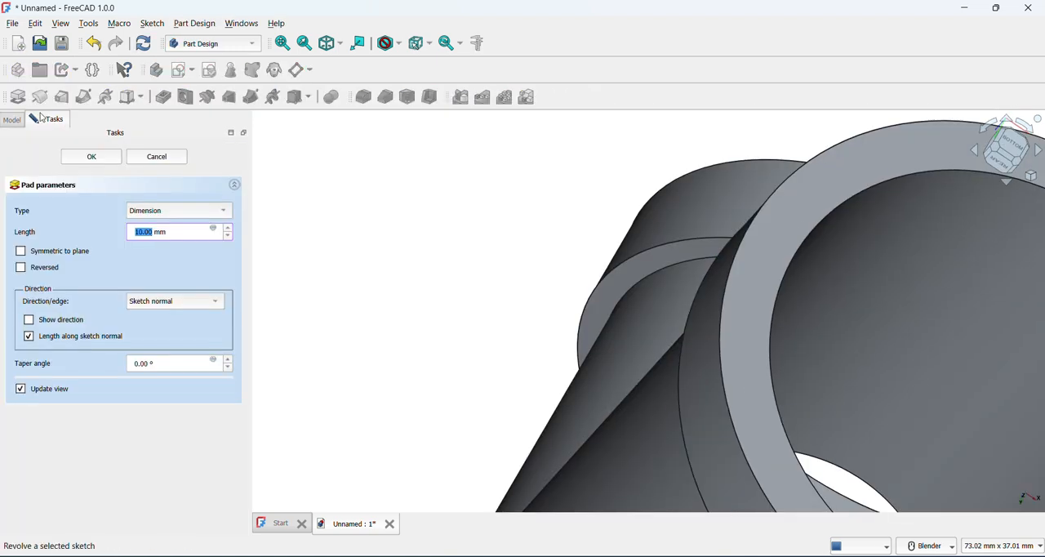
pyautogui.click(41, 273)
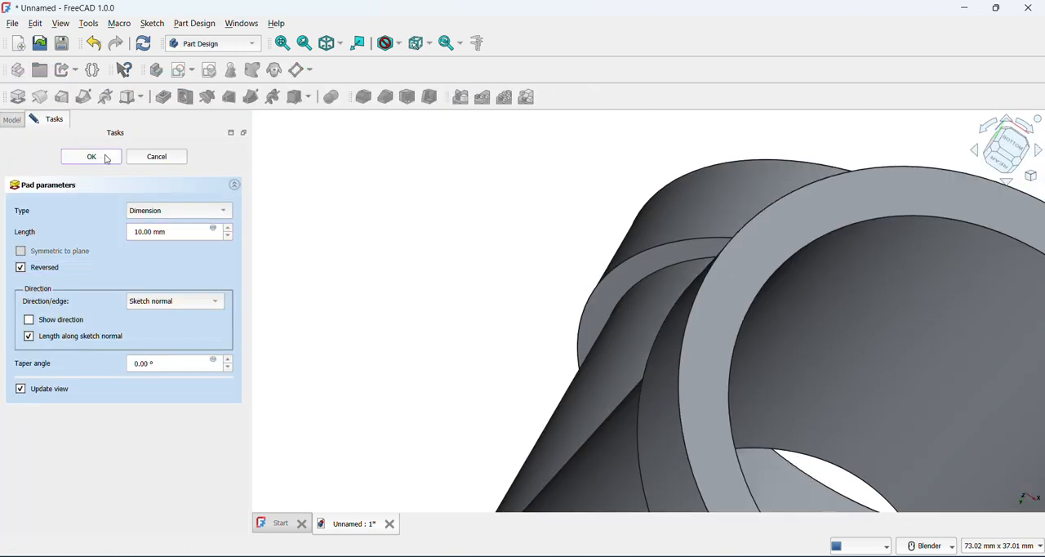
pyautogui.scroll(-5, 592, 273)
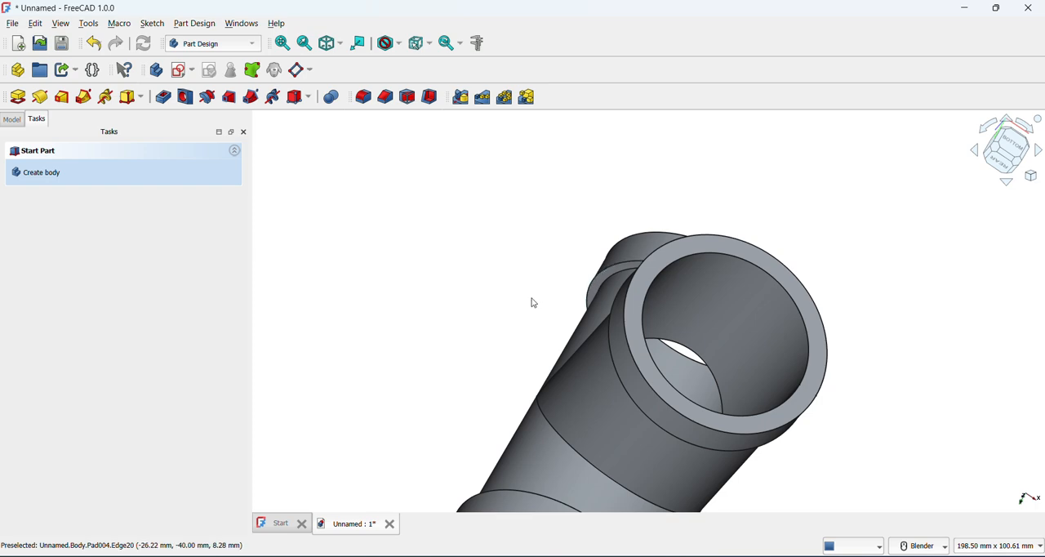
pyautogui.moveTo(583, 280); pyautogui.dragTo(638, 226, button='middle')
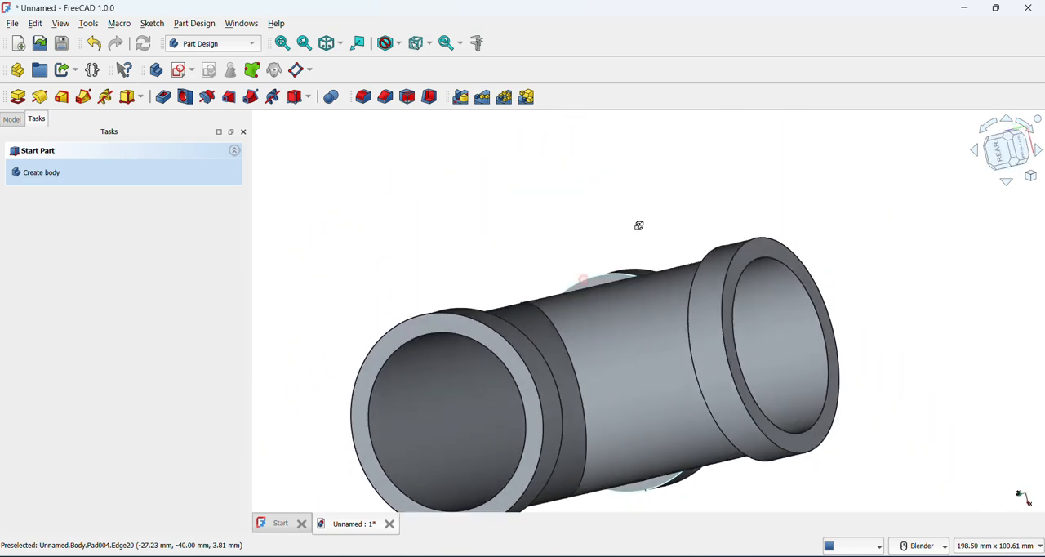
# Save the document under the file name "t joint"
pyautogui.click(13, 24)
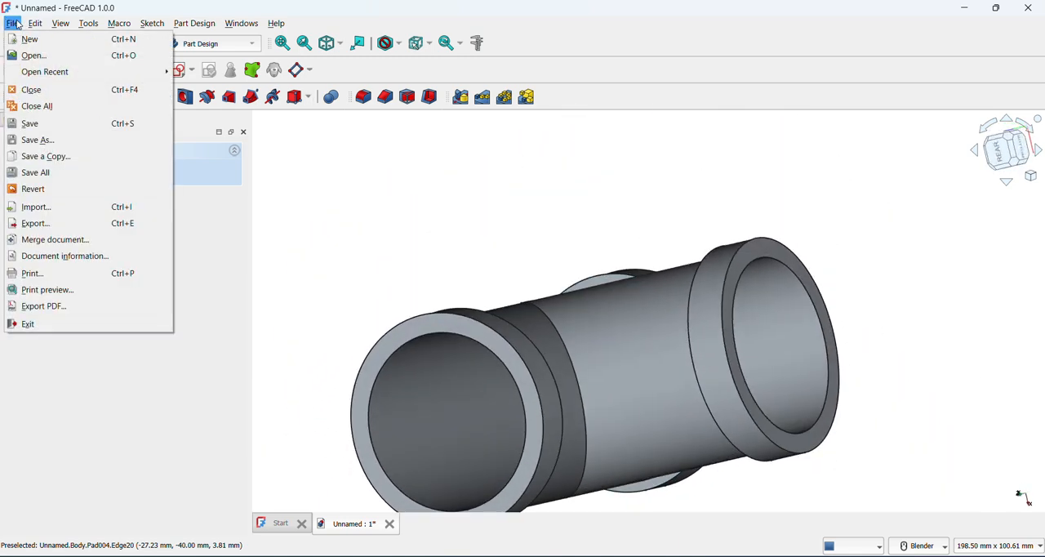
pyautogui.click(41, 139)
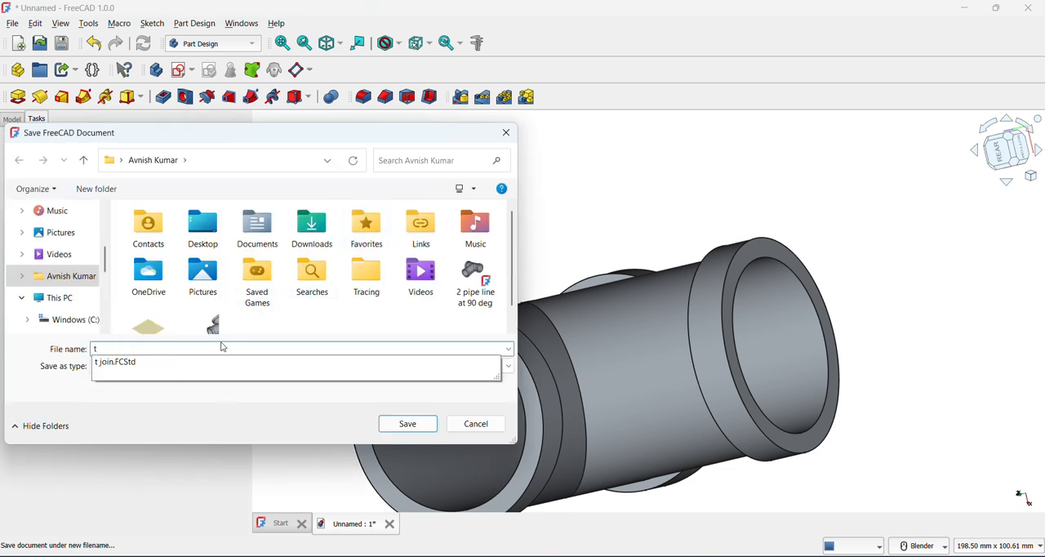
pyautogui.write('t joint')
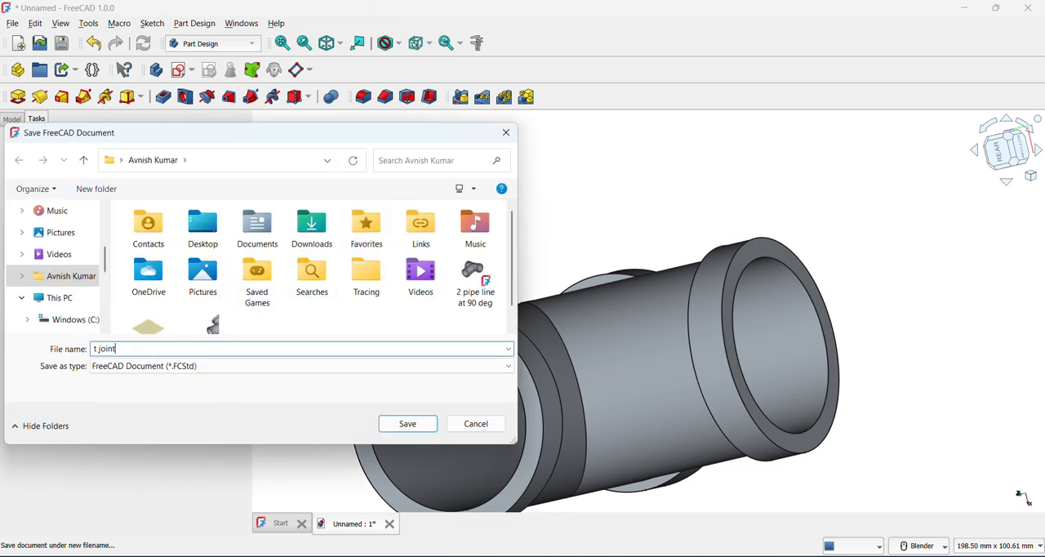
pyautogui.press('Return')
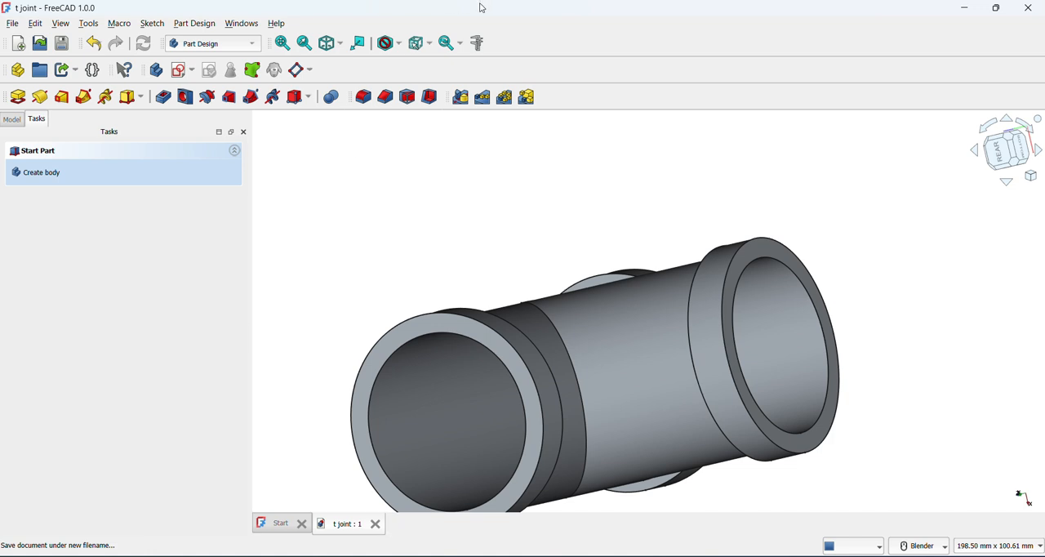